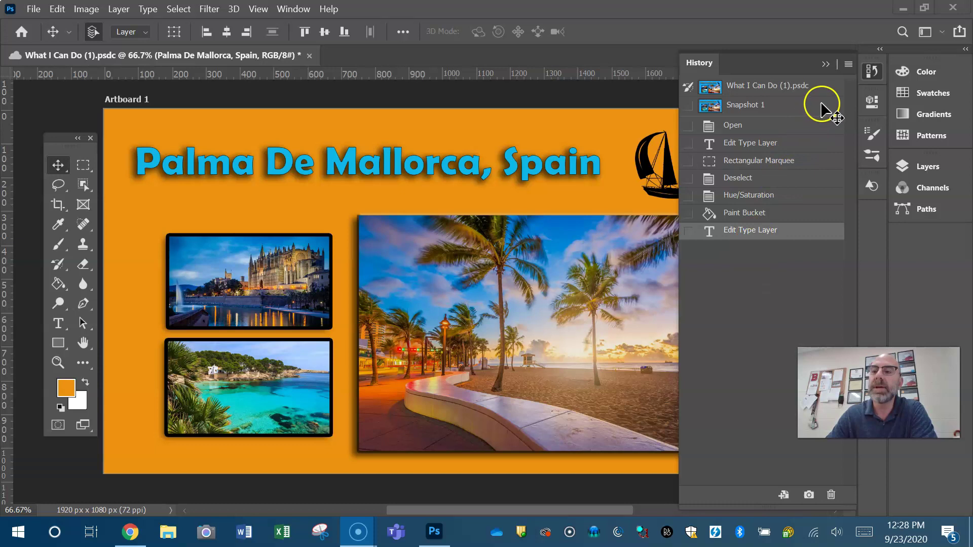
Open the History panel's flyout menu of options
{"action": "left_click", "coordinate": [848, 65]}
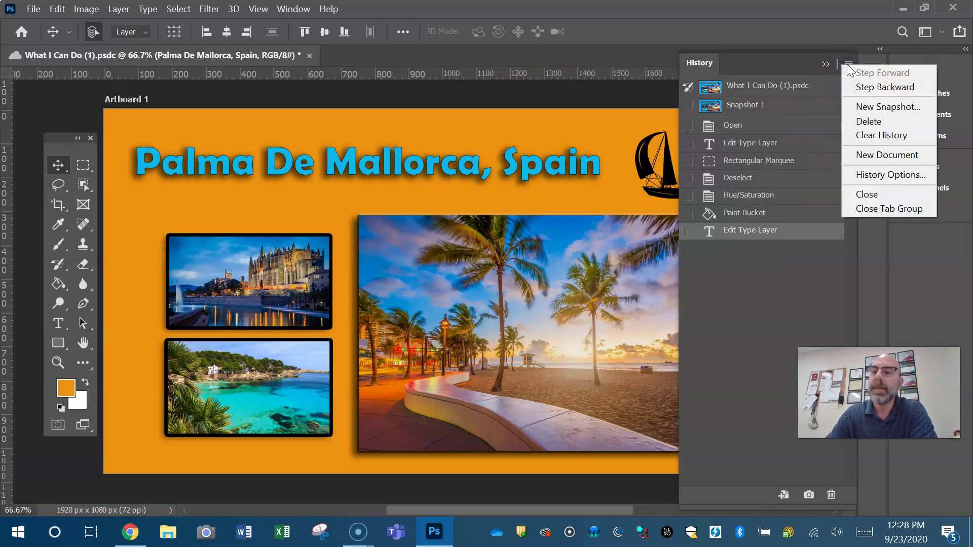
Close the History panel, then briefly expand and collapse the Layers and Color panels
{"action": "left_click", "coordinate": [867, 195]}
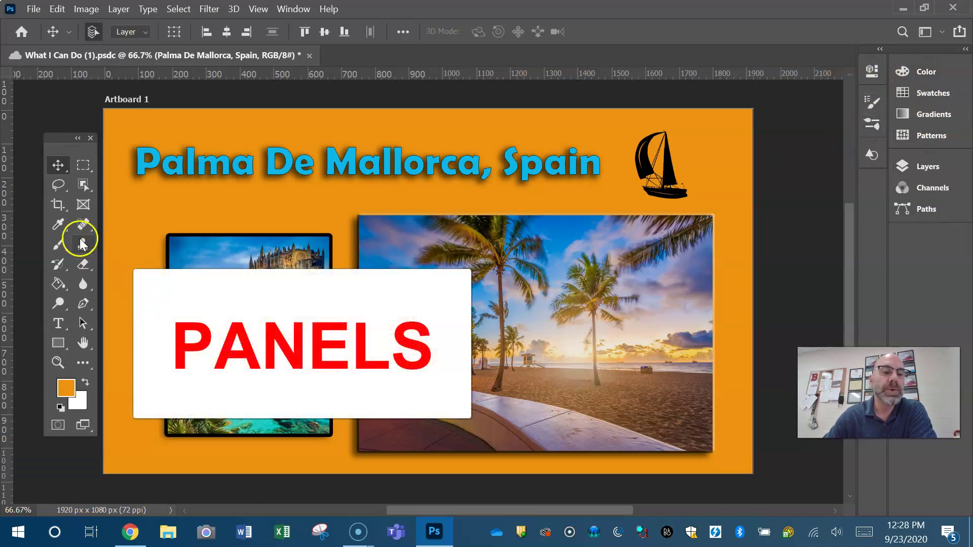
{"action": "left_click", "coordinate": [929, 167]}
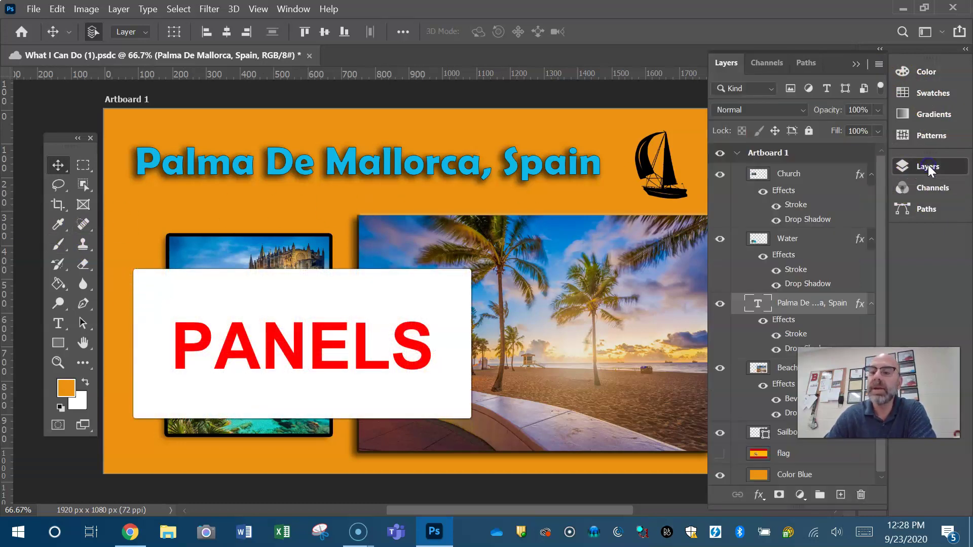
{"action": "left_click", "coordinate": [858, 64]}
{"action": "left_click", "coordinate": [924, 70]}
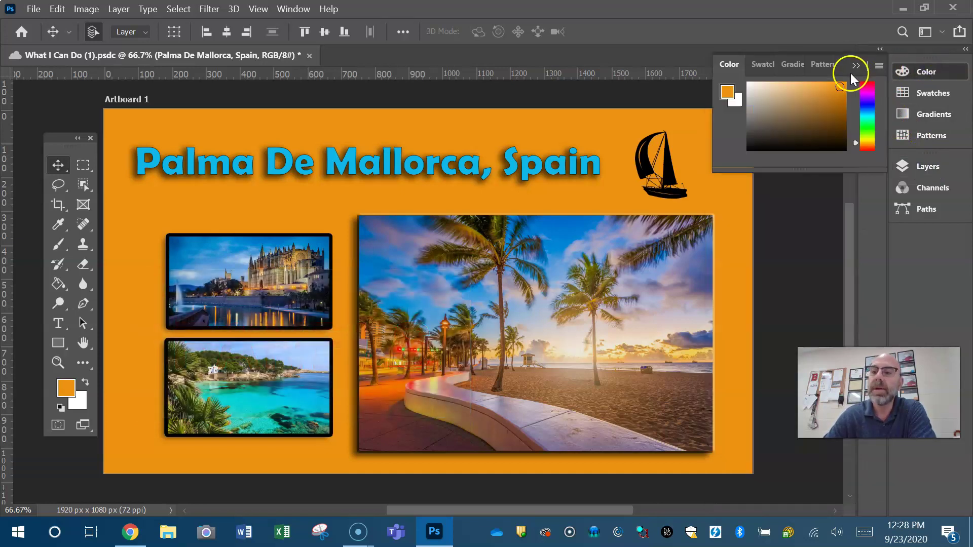
{"action": "left_click", "coordinate": [851, 68]}
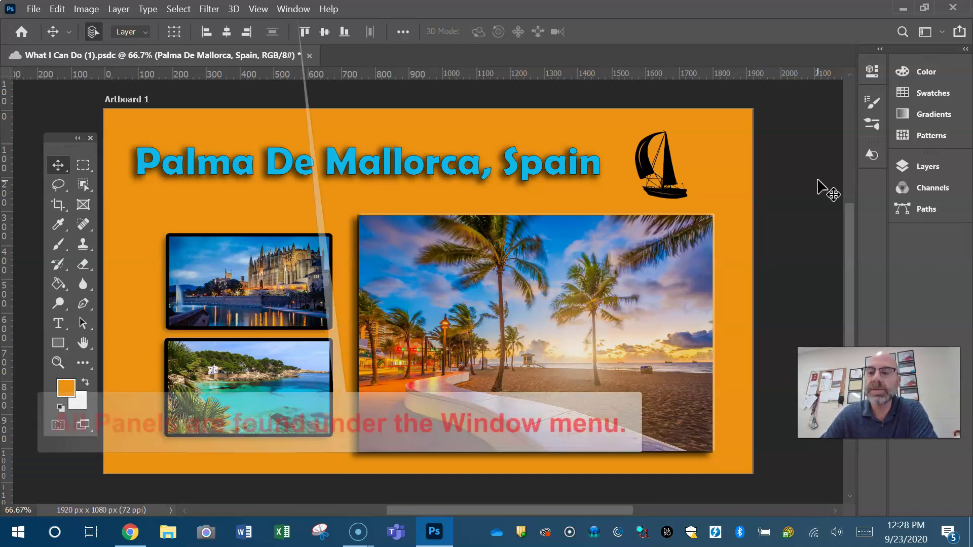
Scroll the Window menu to its end, showing Options and Tools both checked
{"action": "left_click", "coordinate": [294, 10]}
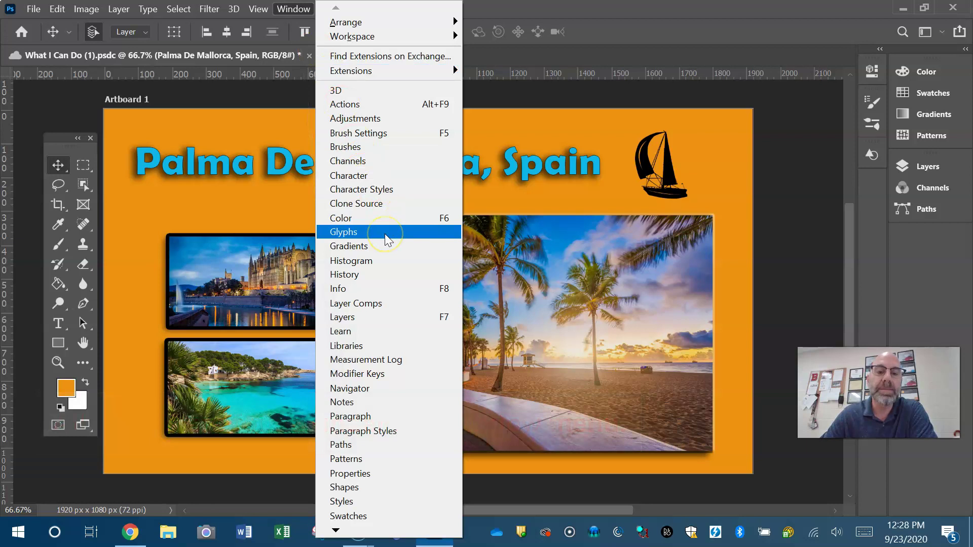
{"action": "left_click", "coordinate": [335, 529]}
{"action": "mouse_move", "coordinate": [335, 529]}
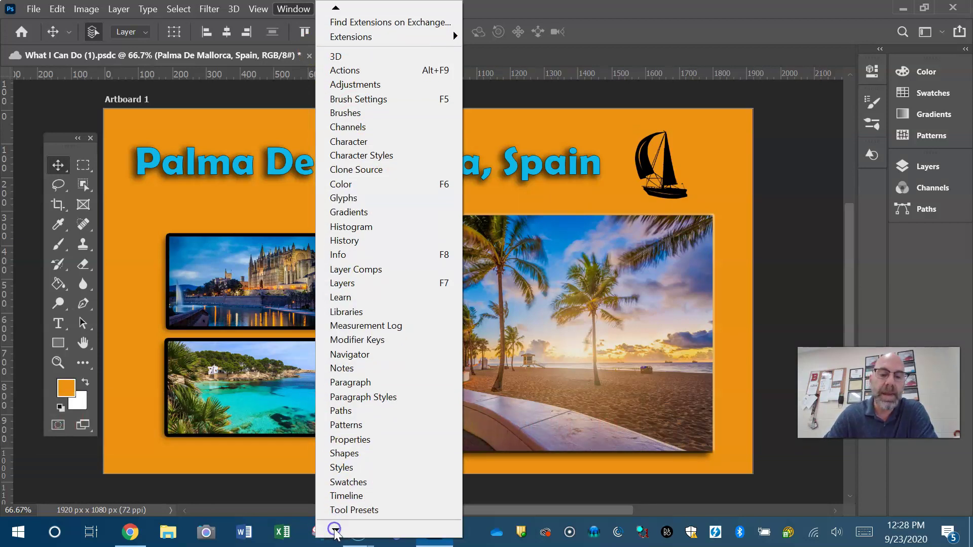
{"action": "left_click", "coordinate": [381, 513]}
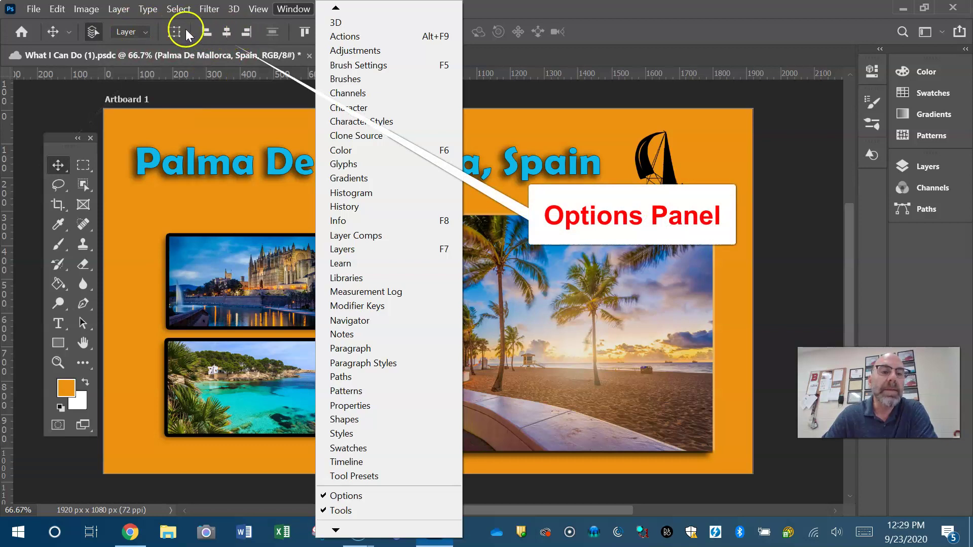
Try Object Selection, Eyedropper, Paint Bucket, Rectangular Marquee and Blur tools, ending on Move
{"action": "left_click", "coordinate": [81, 181]}
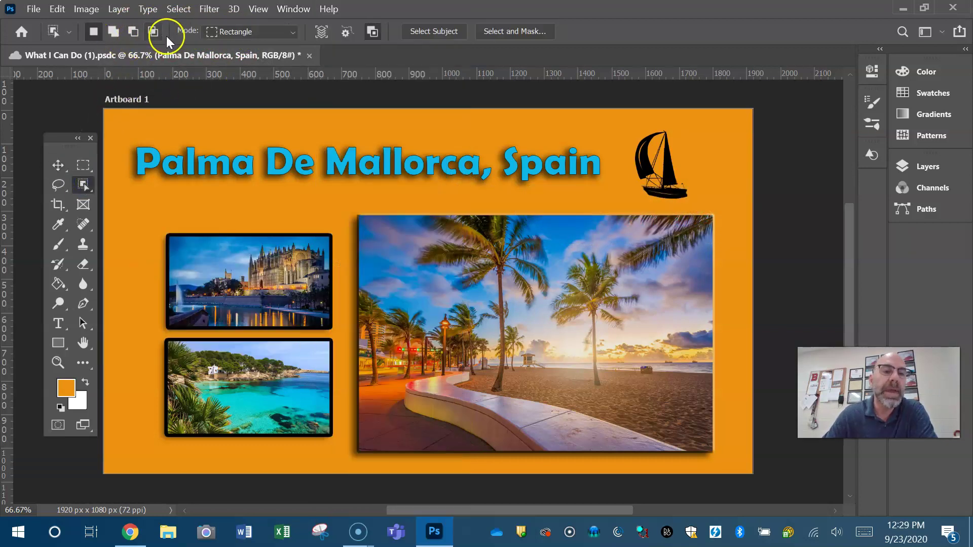
{"action": "left_click", "coordinate": [57, 226]}
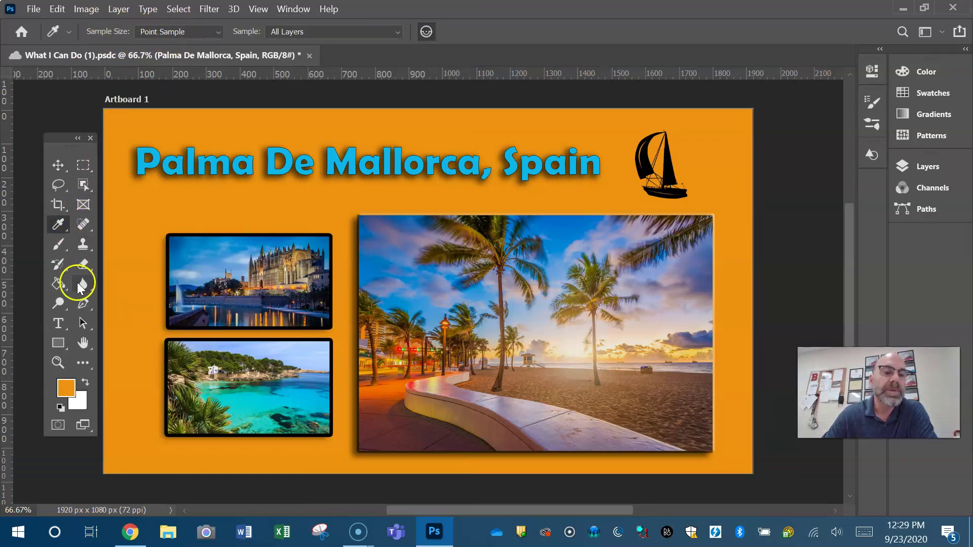
{"action": "left_click", "coordinate": [57, 285]}
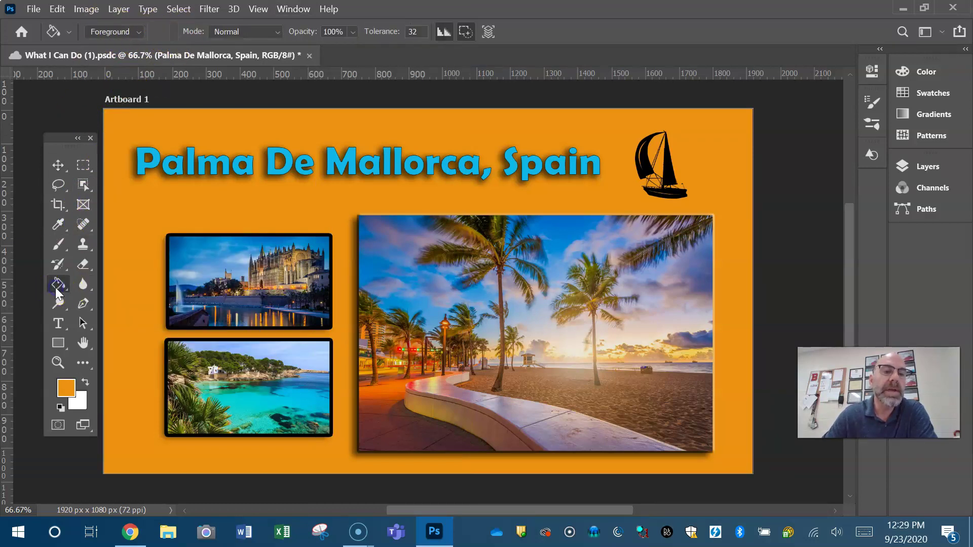
{"action": "left_click", "coordinate": [83, 165]}
{"action": "left_click", "coordinate": [84, 285]}
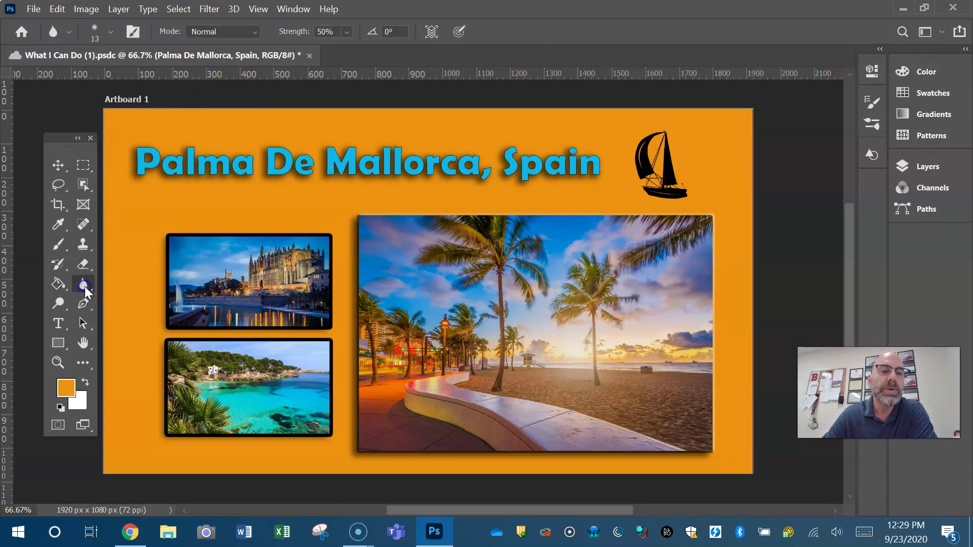
{"action": "left_click", "coordinate": [57, 165]}
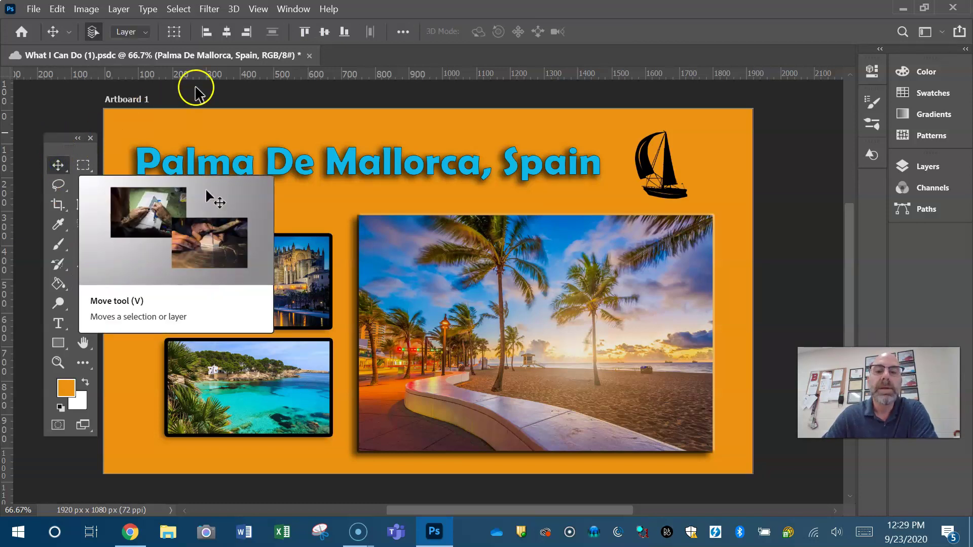
Show the History panel from the Window menu and revert to the snapshot, then Open
{"action": "left_click", "coordinate": [297, 11]}
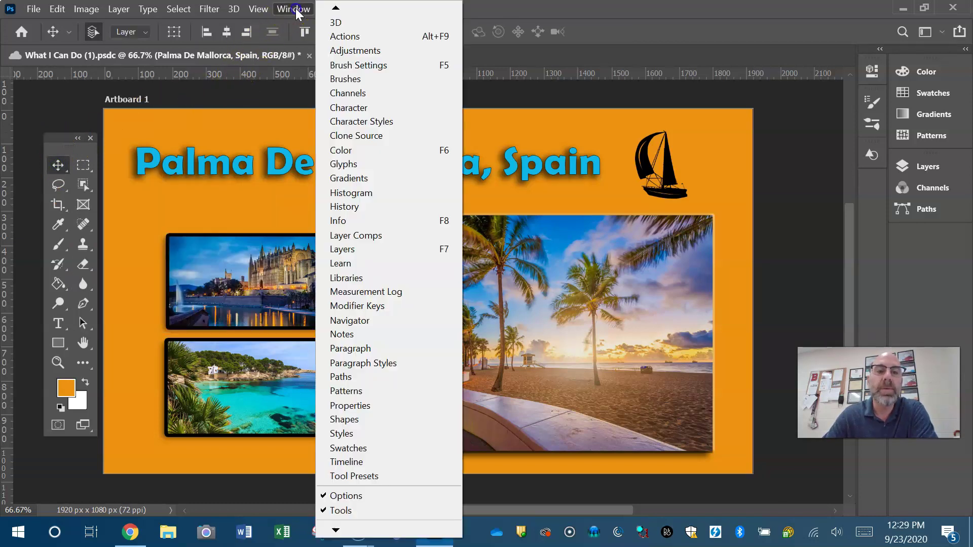
{"action": "left_click", "coordinate": [396, 206]}
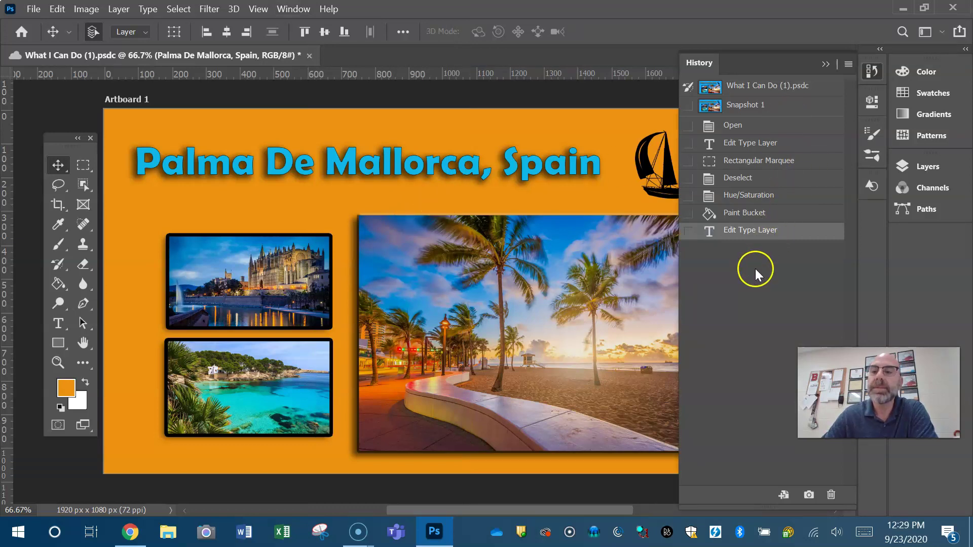
{"action": "left_click", "coordinate": [760, 88]}
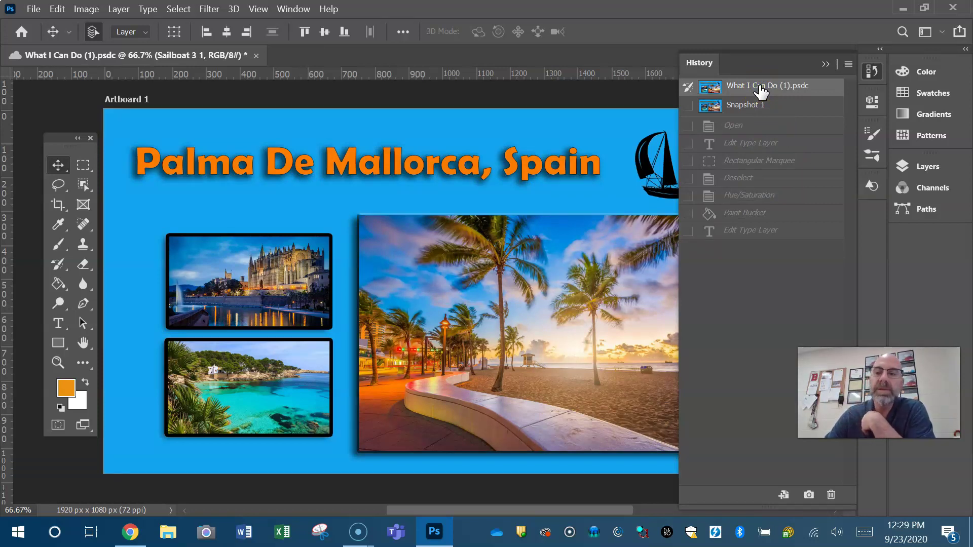
{"action": "left_click", "coordinate": [749, 127]}
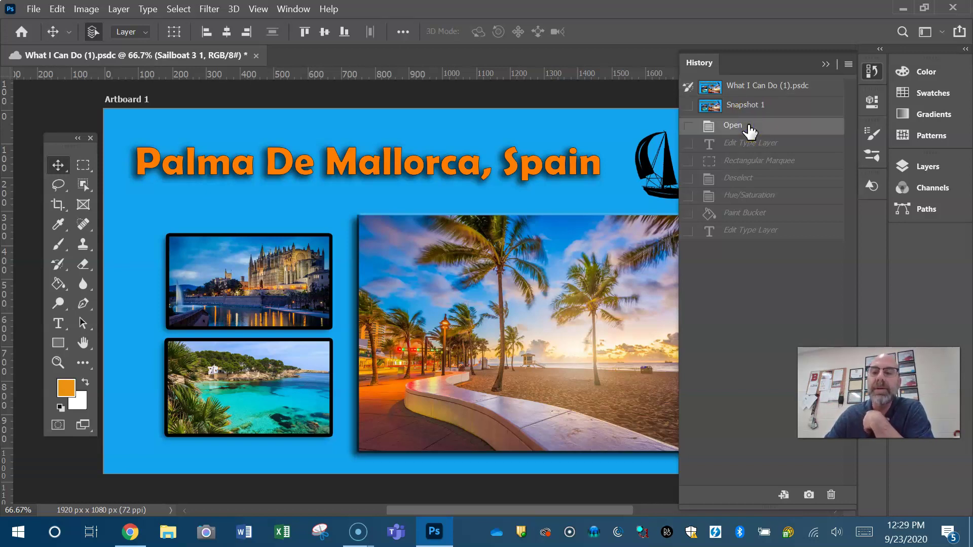
Step forward through Edit Type Layer, Rectangular Marquee, Deselect and Hue/Saturation states
{"action": "left_click", "coordinate": [770, 143]}
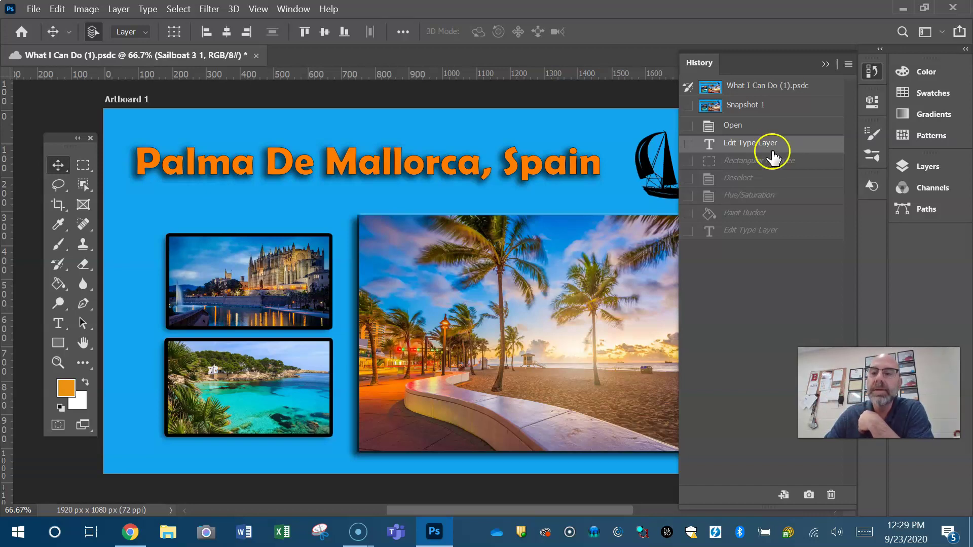
{"action": "left_click", "coordinate": [772, 160]}
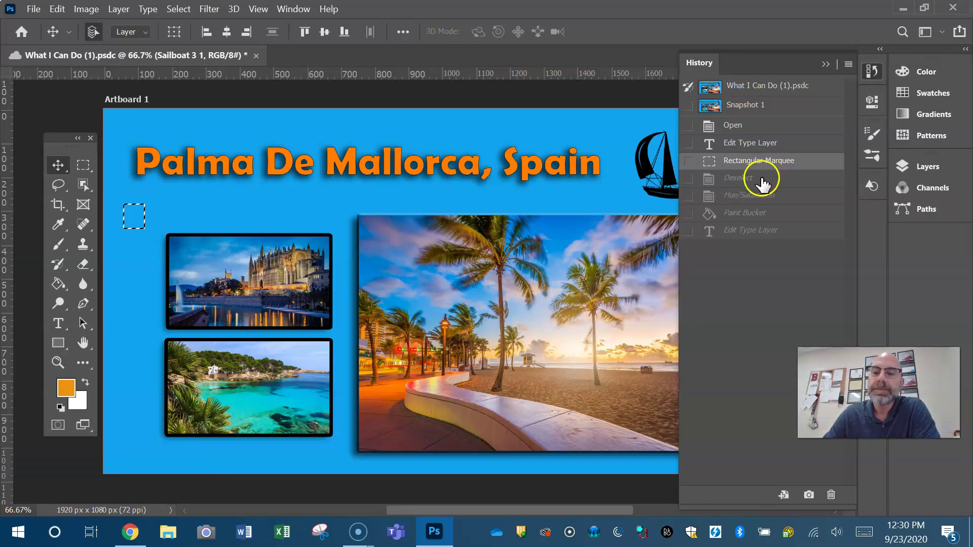
{"action": "left_click", "coordinate": [760, 179]}
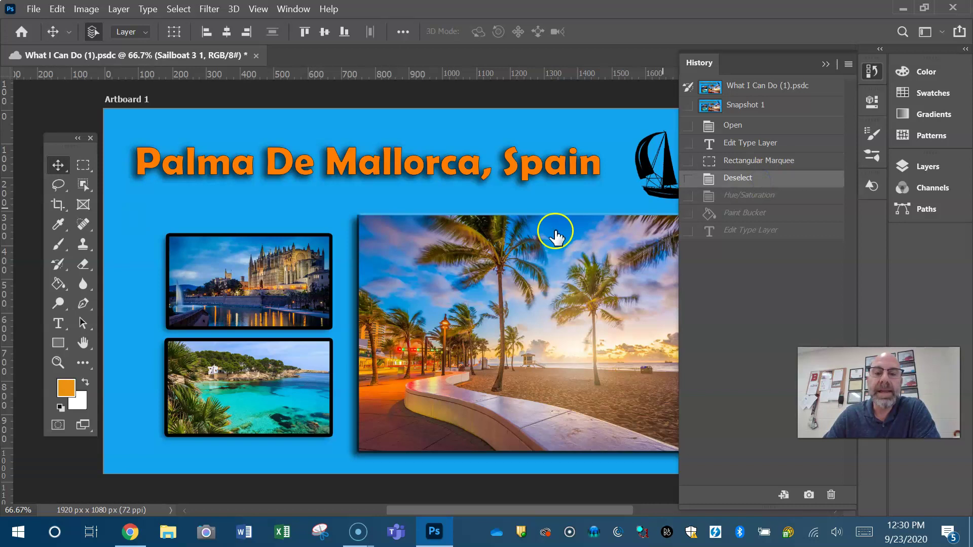
{"action": "left_click", "coordinate": [739, 196]}
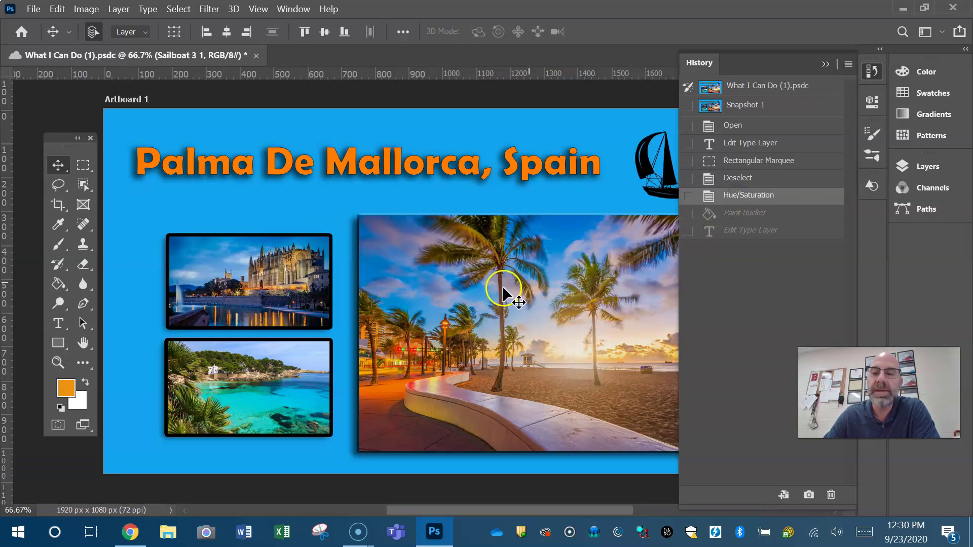
Look at the Image adjustments without choosing one, then select the Beach Sidewalk layer
{"action": "left_click", "coordinate": [87, 9]}
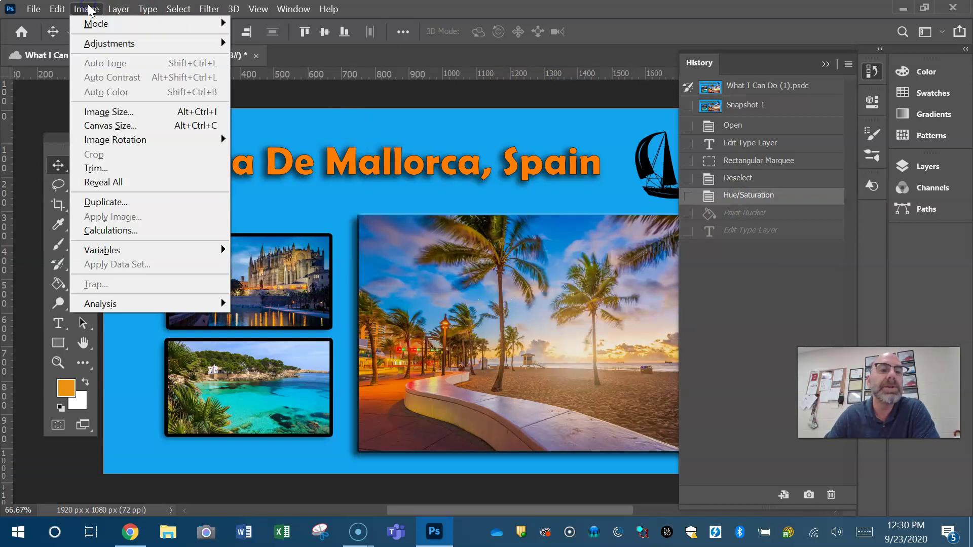
{"action": "left_click", "coordinate": [96, 46]}
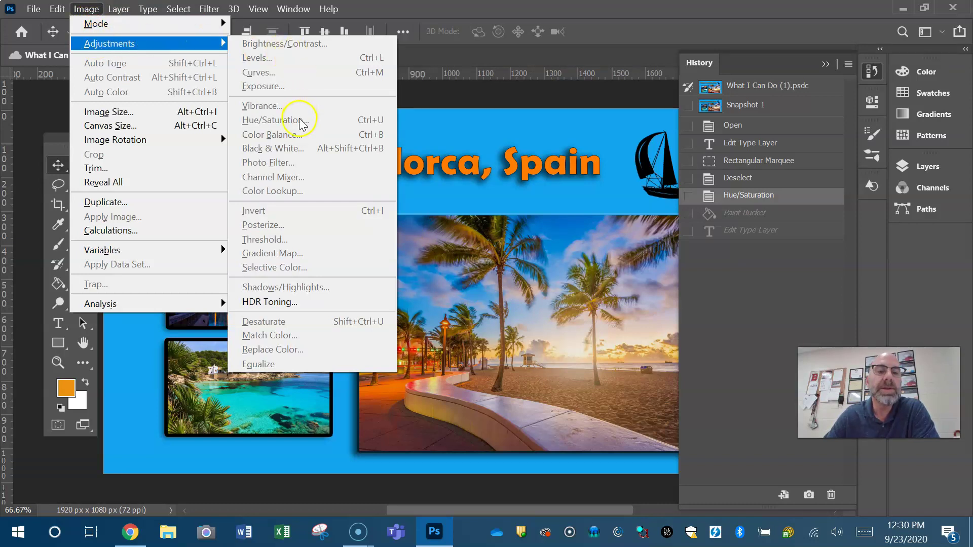
{"action": "left_click", "coordinate": [85, 9]}
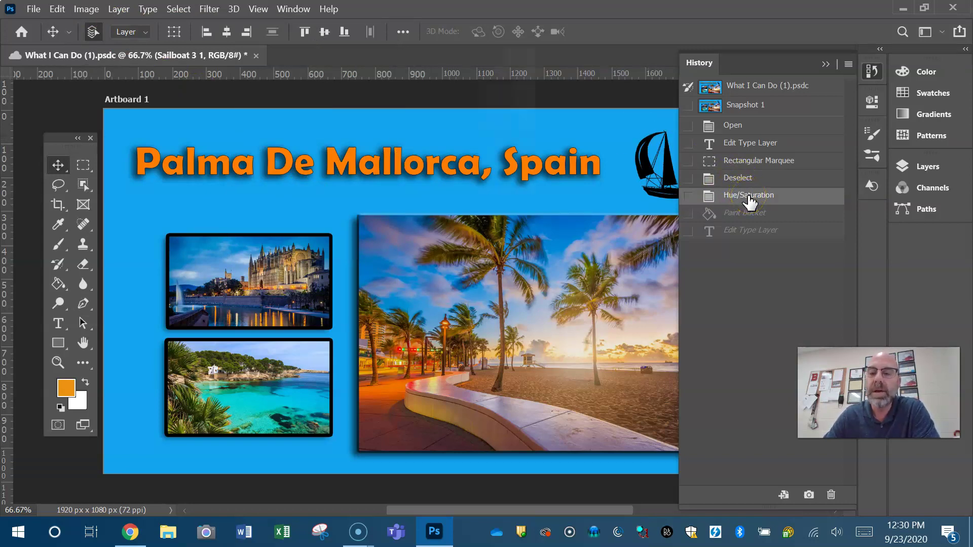
{"action": "left_click", "coordinate": [732, 200]}
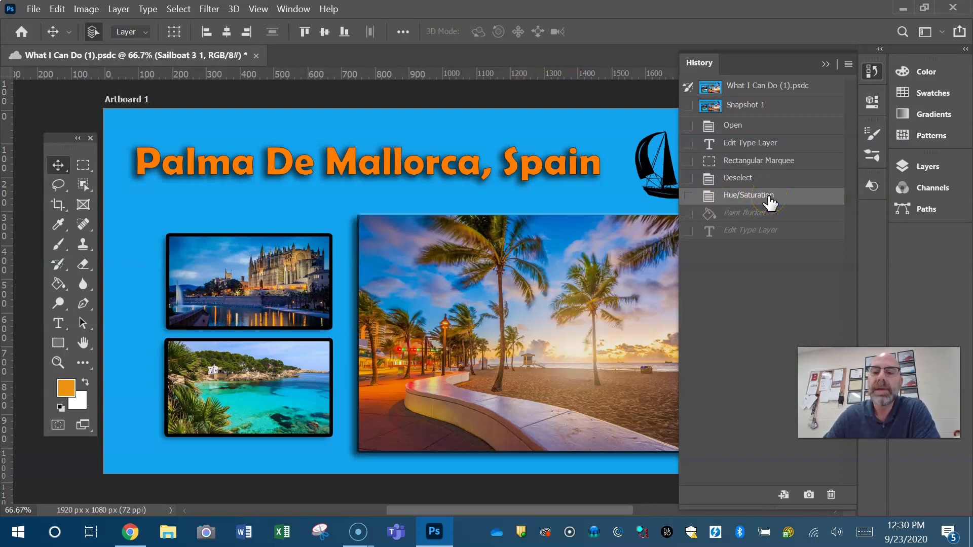
Open Hue/Saturation for the beach photo and move the dialog aside
{"action": "left_click", "coordinate": [588, 300]}
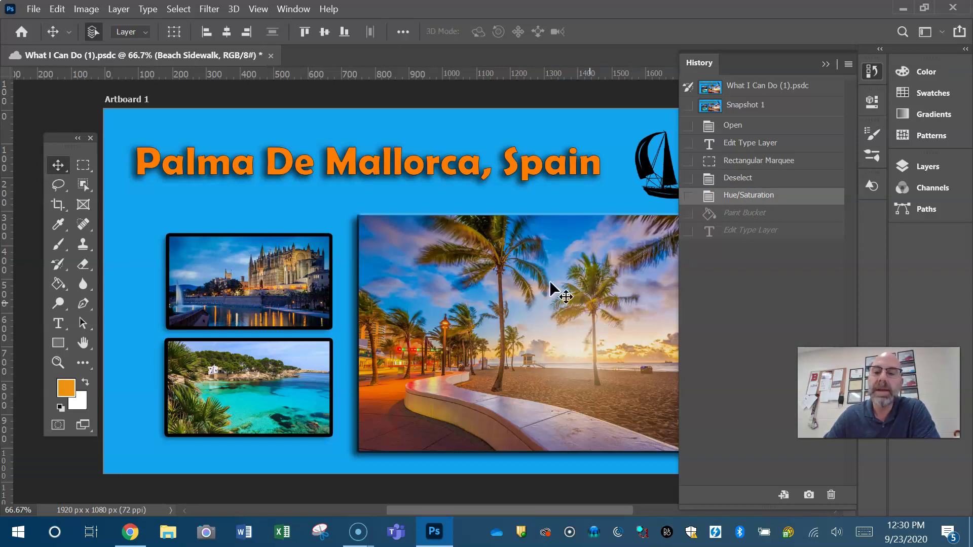
{"action": "left_click", "coordinate": [84, 9]}
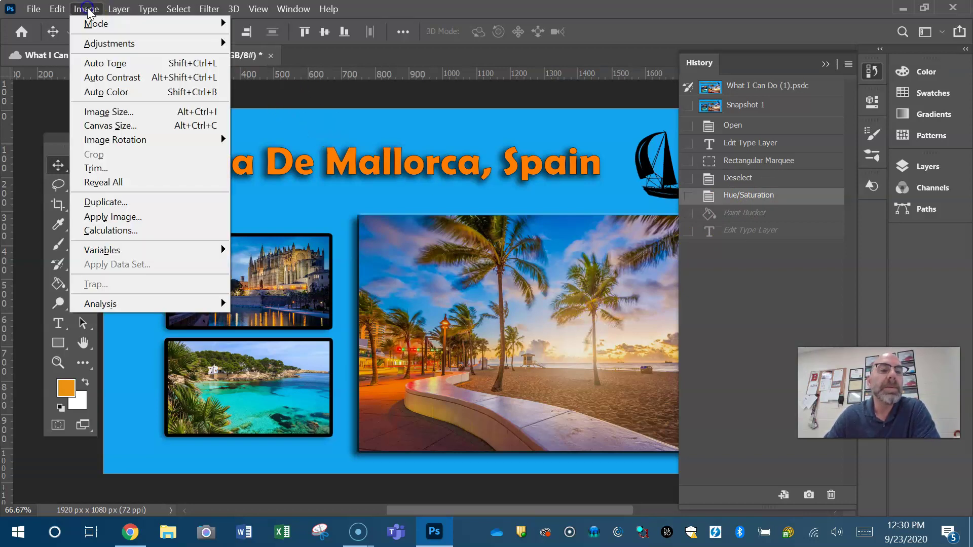
{"action": "mouse_move", "coordinate": [104, 47]}
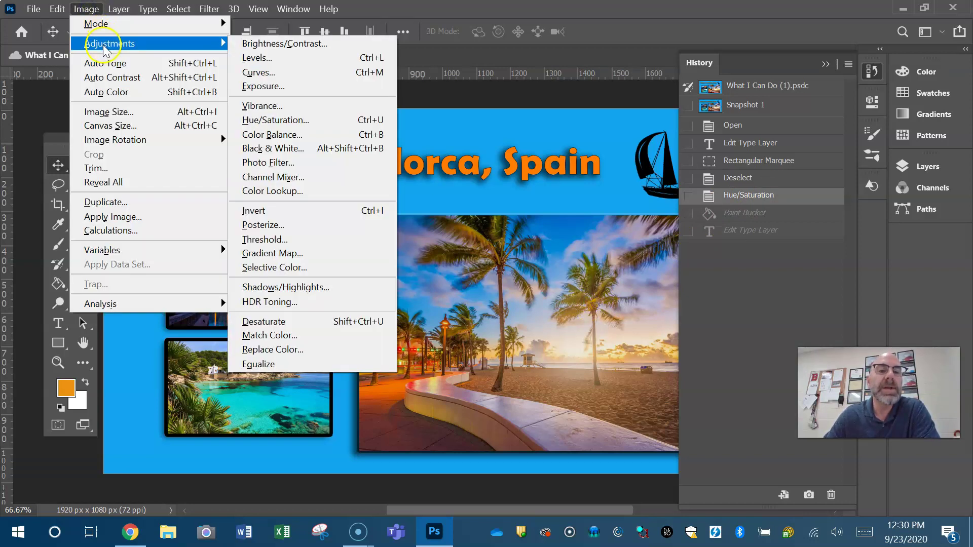
{"action": "left_click", "coordinate": [273, 119]}
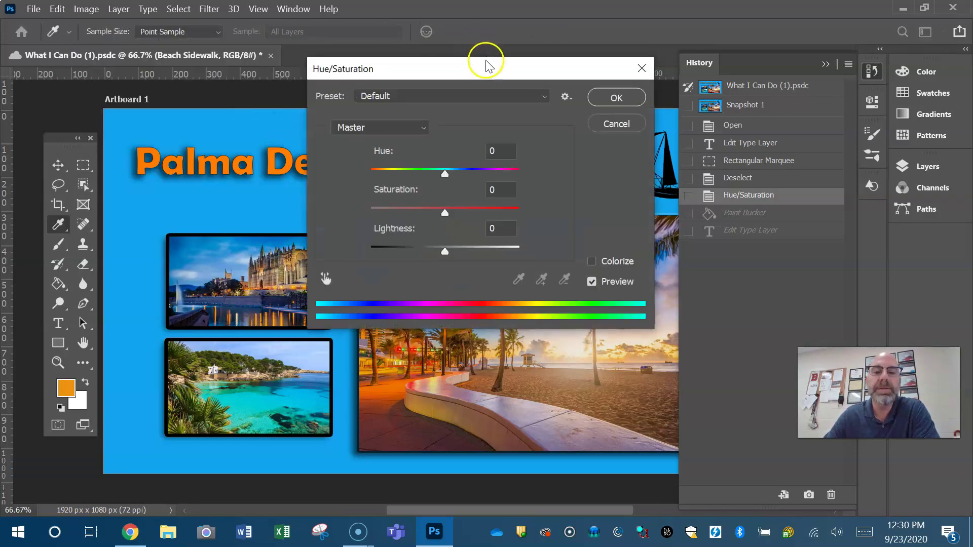
{"action": "left_click_drag", "start_coordinate": [485, 65], "coordinate": [222, 68]}
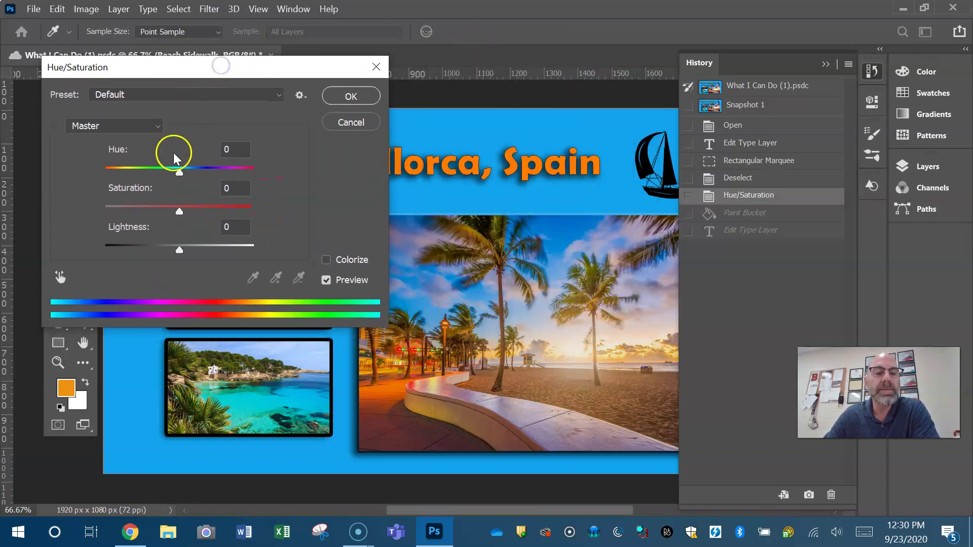
Raise Saturation, then drag Lightness down for a shade and up to +35 for a tint
{"action": "mouse_move", "coordinate": [183, 214]}
{"action": "left_mouse_down"}
{"action": "mouse_move", "coordinate": [255, 215]}
{"action": "mouse_move", "coordinate": [182, 206]}
{"action": "left_mouse_up"}
{"action": "mouse_move", "coordinate": [181, 248]}
{"action": "left_mouse_down"}
{"action": "mouse_move", "coordinate": [143, 248]}
{"action": "mouse_move", "coordinate": [221, 249]}
{"action": "mouse_move", "coordinate": [164, 249]}
{"action": "left_mouse_up"}
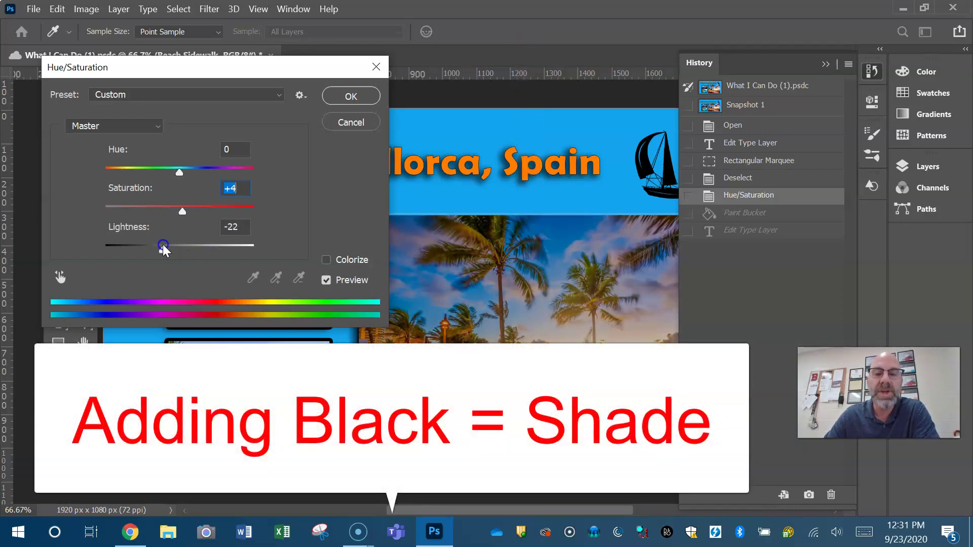
{"action": "left_click_drag", "start_coordinate": [164, 248], "coordinate": [184, 246]}
Cancel the adjustment and restore the Paint Bucket history step with the orange background
{"action": "left_click", "coordinate": [353, 123]}
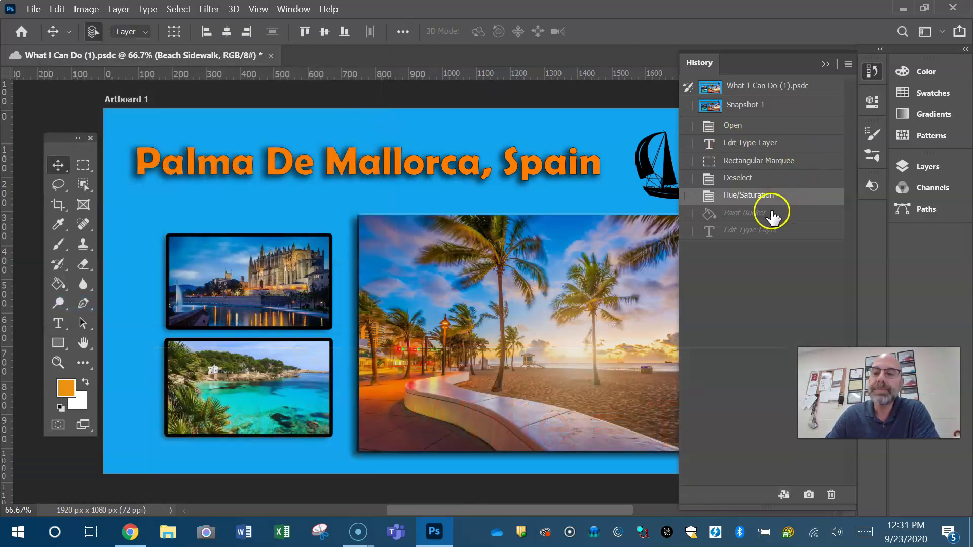
{"action": "left_click", "coordinate": [772, 215]}
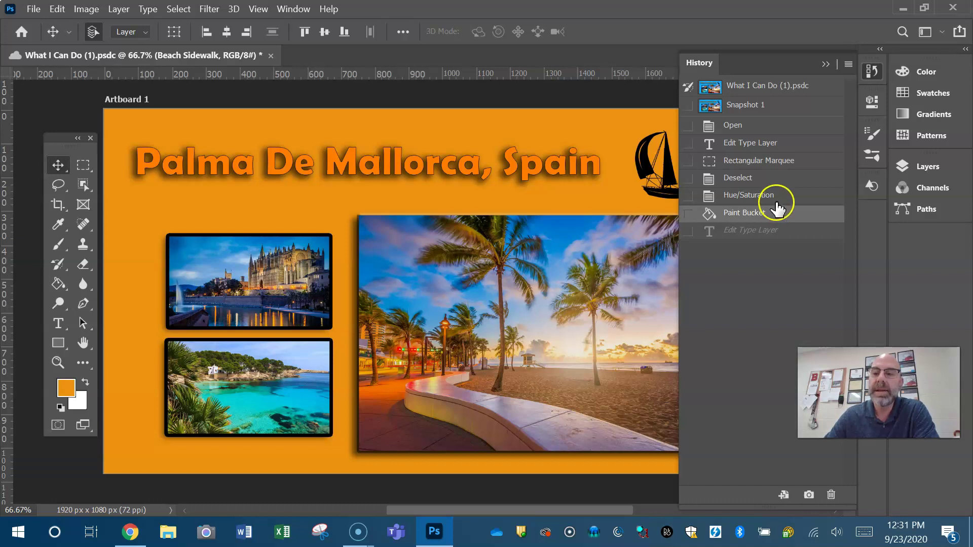
{"action": "left_click", "coordinate": [780, 200]}
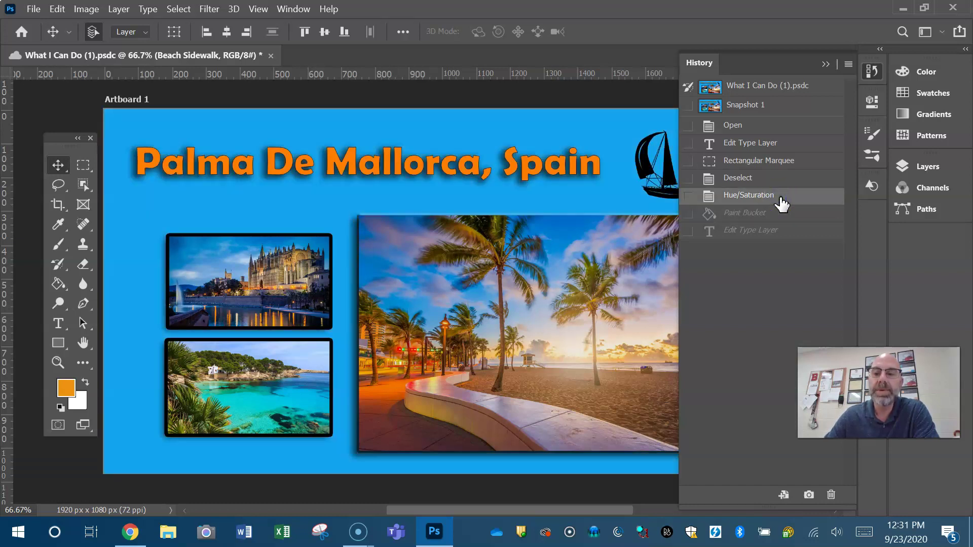
{"action": "left_click", "coordinate": [772, 215]}
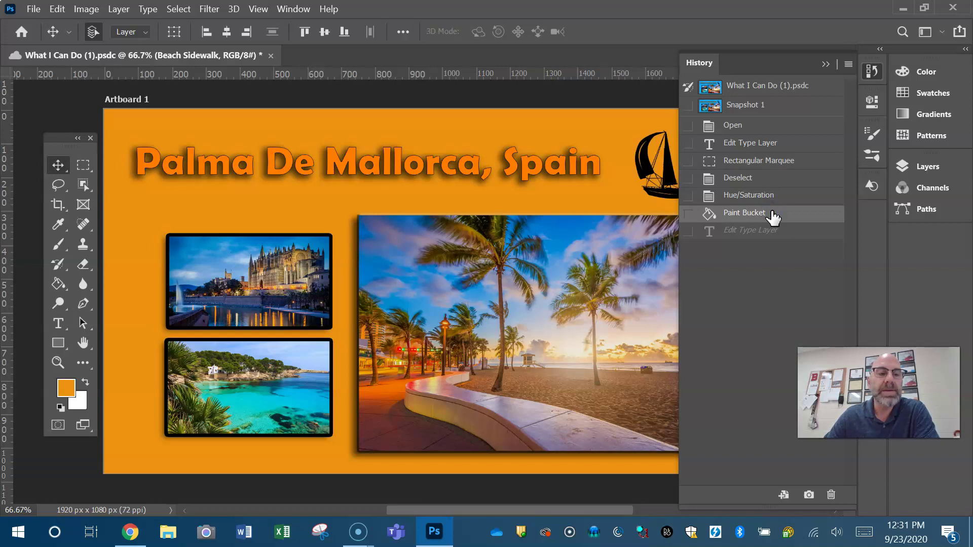
Switch to the Gradient tool and back to the Paint Bucket Tool
{"action": "left_click", "coordinate": [68, 287]}
{"action": "left_click", "coordinate": [99, 283]}
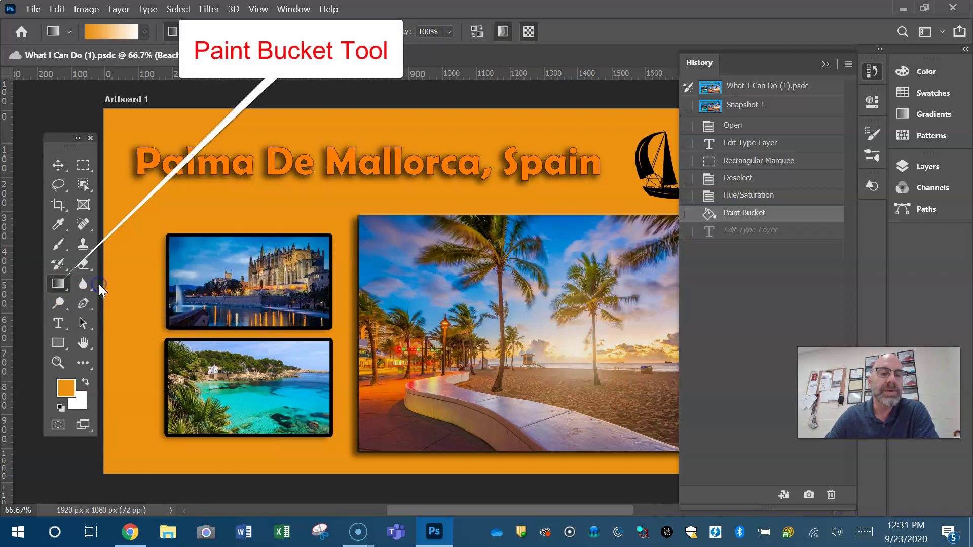
{"action": "left_click", "coordinate": [66, 290]}
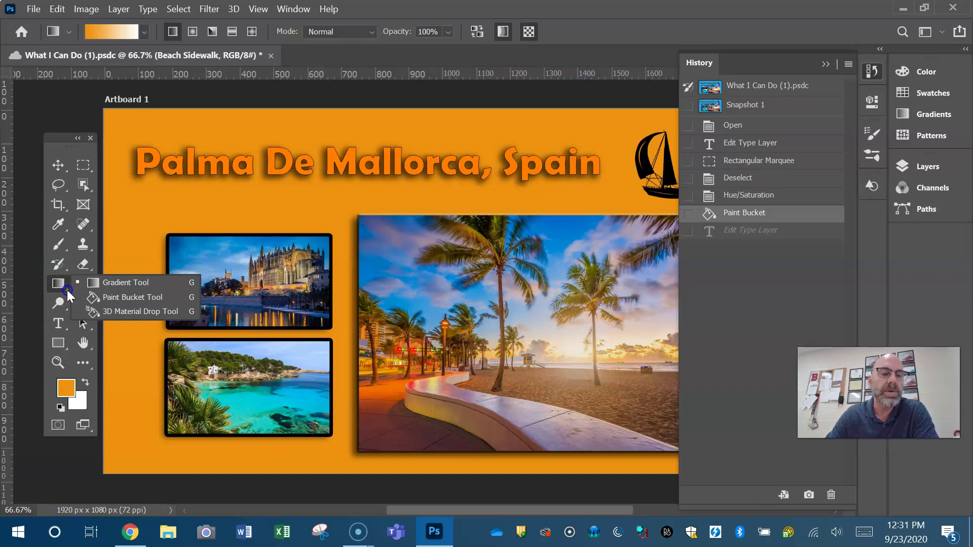
{"action": "left_click", "coordinate": [147, 298]}
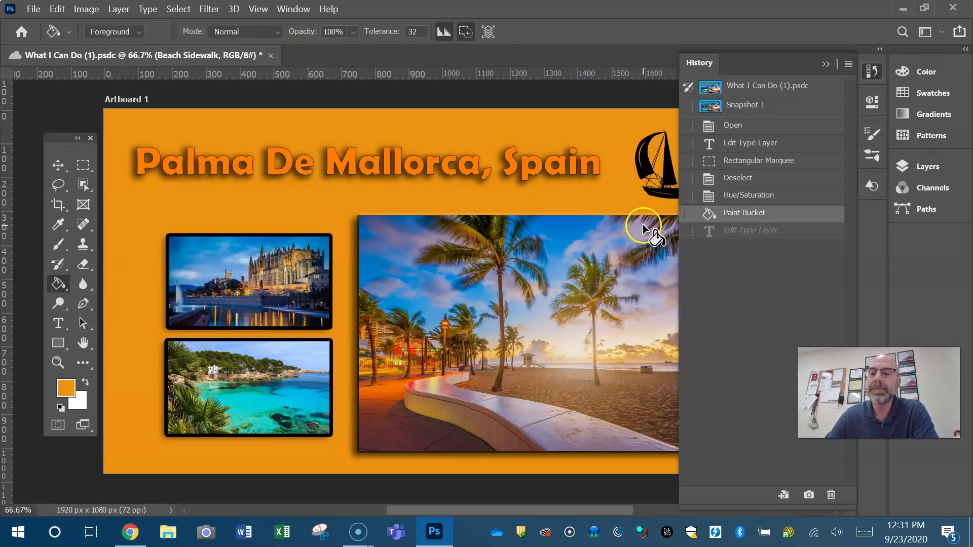
Toggle history between Paint Bucket, Edit Type Layer and the snapshot, ending on the blue-title Edit Type Layer
{"action": "left_click", "coordinate": [744, 231]}
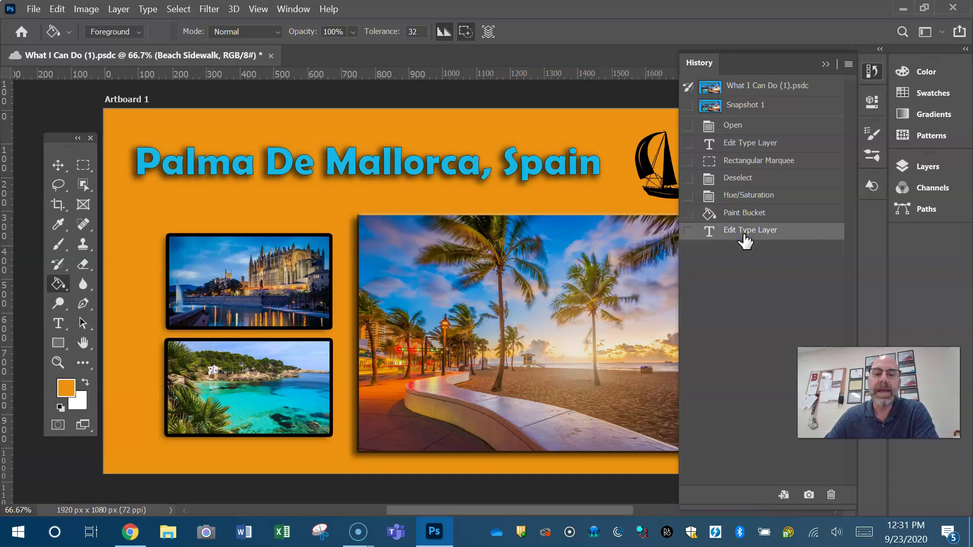
{"action": "left_click", "coordinate": [755, 216]}
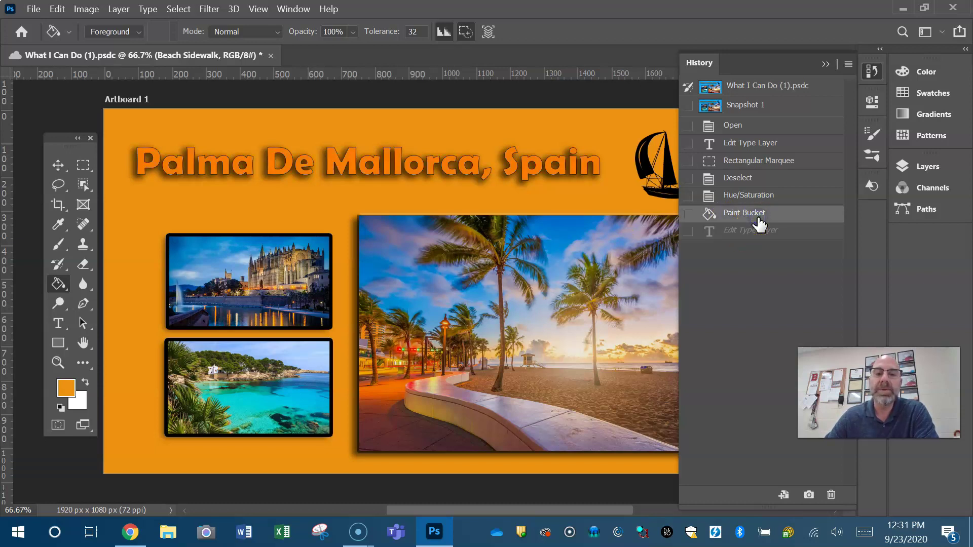
{"action": "left_click", "coordinate": [757, 231]}
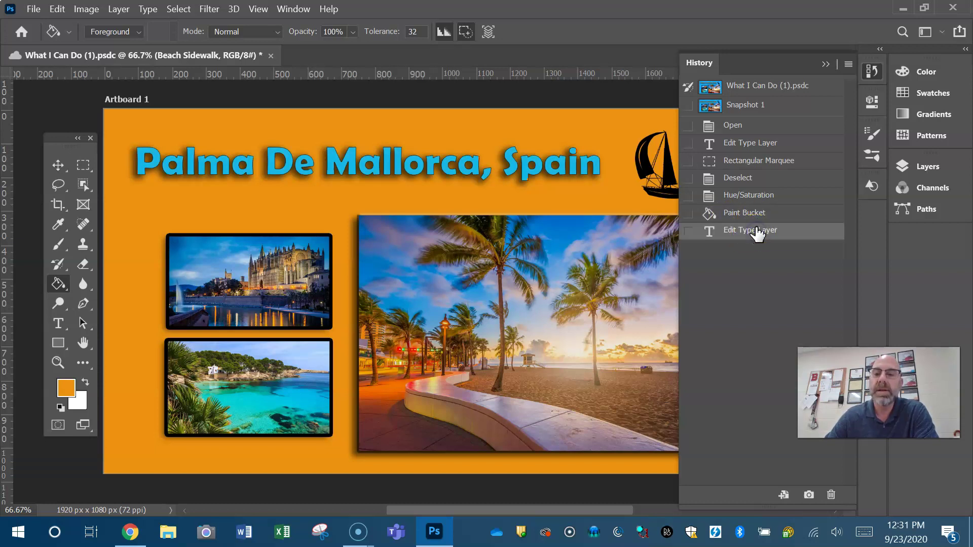
{"action": "left_click", "coordinate": [762, 87]}
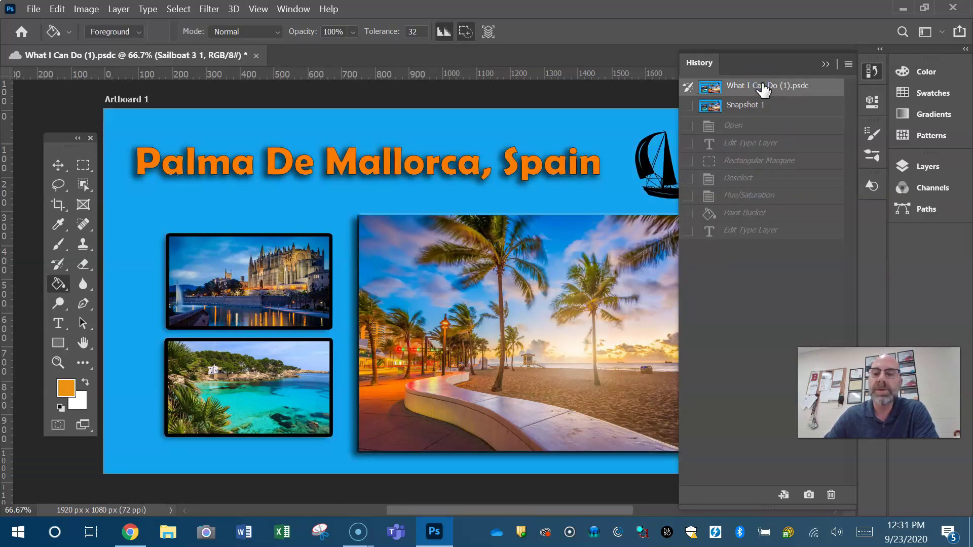
{"action": "left_click", "coordinate": [767, 232]}
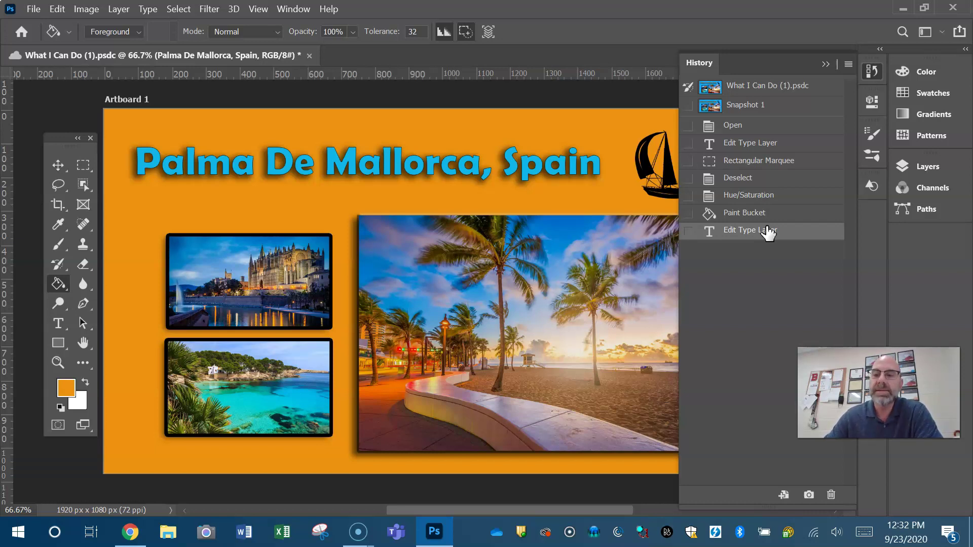
{"action": "left_click", "coordinate": [758, 233]}
{"action": "left_click", "coordinate": [760, 112]}
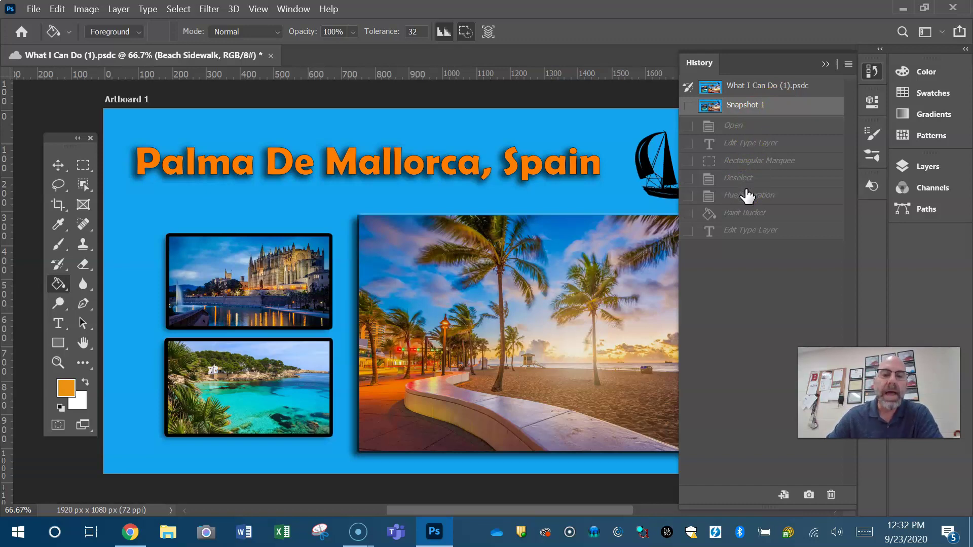
{"action": "left_click", "coordinate": [753, 106]}
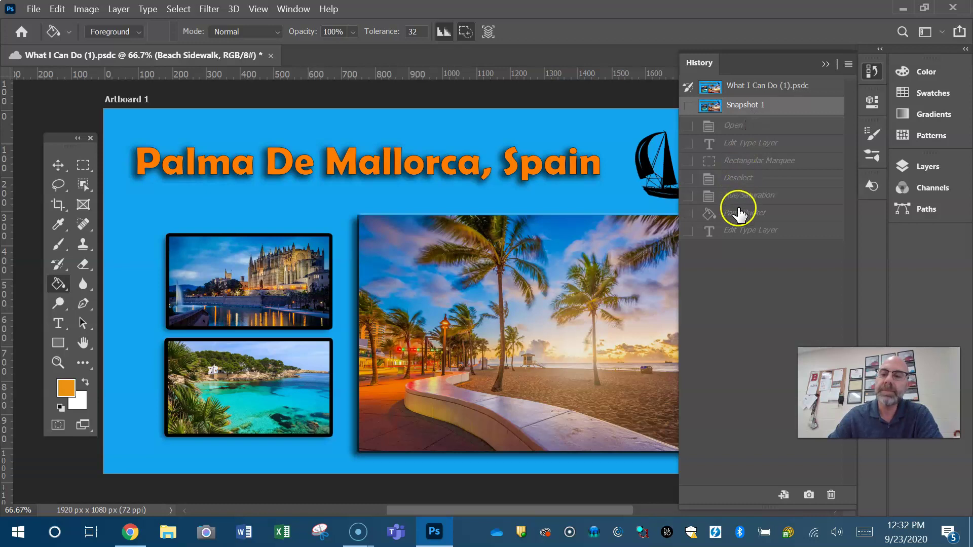
{"action": "left_click", "coordinate": [744, 230]}
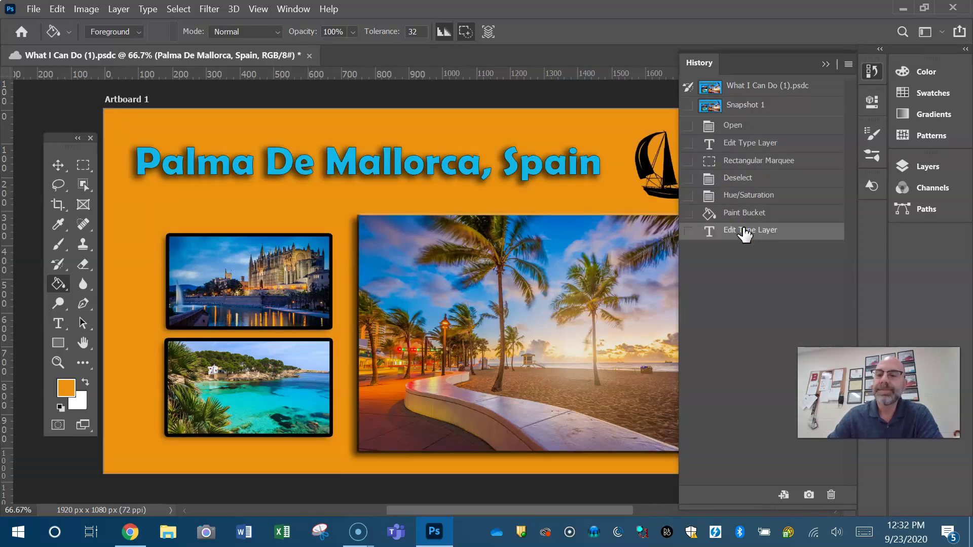
{"action": "left_click", "coordinate": [757, 213]}
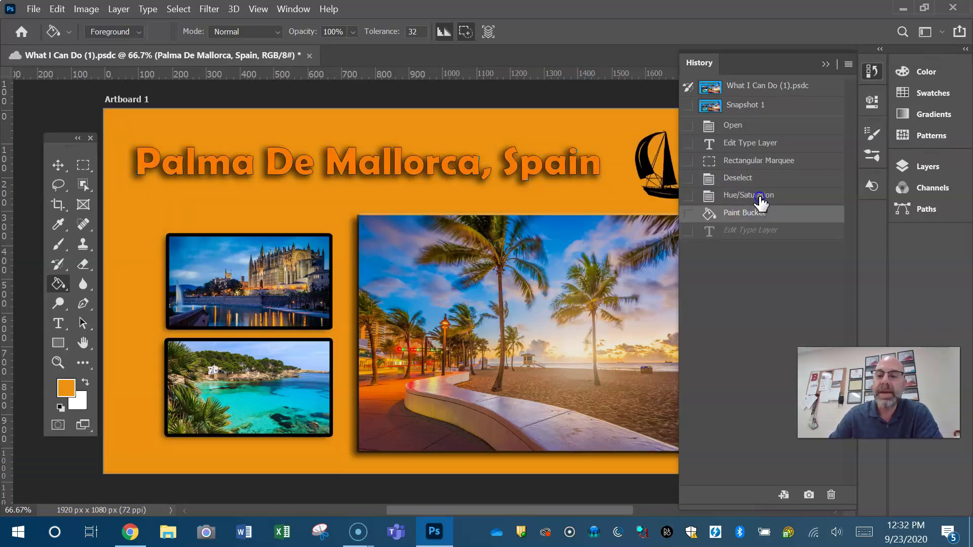
{"action": "left_click", "coordinate": [758, 196]}
{"action": "left_click", "coordinate": [752, 179]}
{"action": "left_click", "coordinate": [751, 161]}
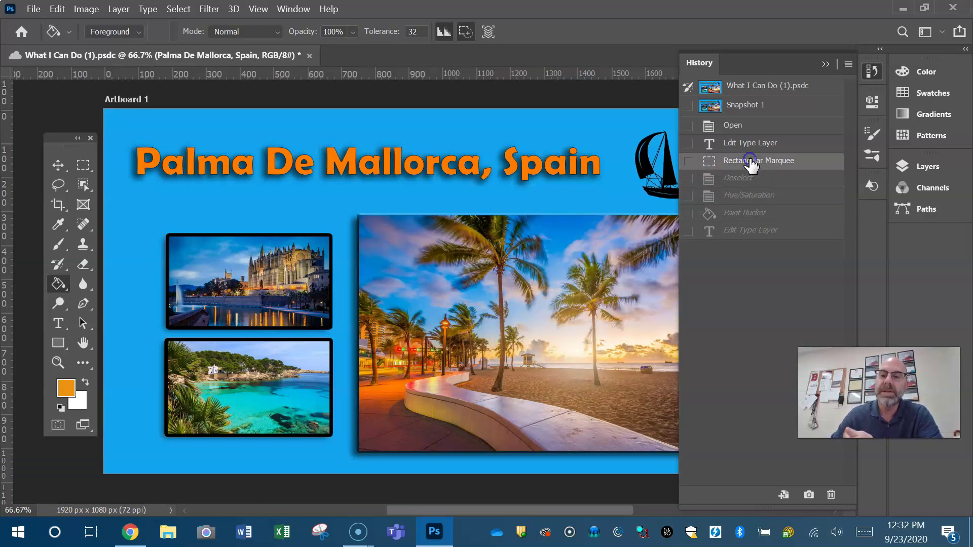
{"action": "left_click", "coordinate": [749, 232]}
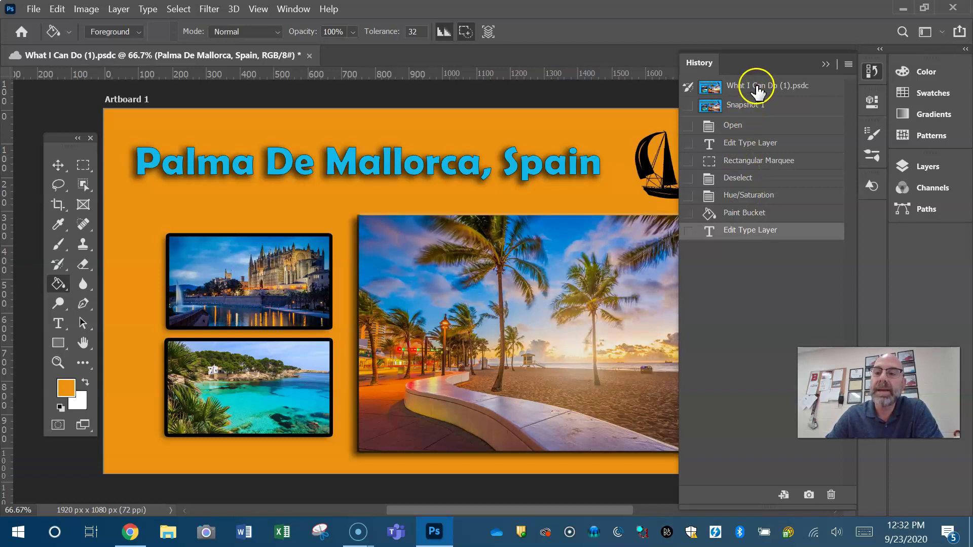
{"action": "left_click", "coordinate": [757, 86]}
{"action": "left_click", "coordinate": [765, 231]}
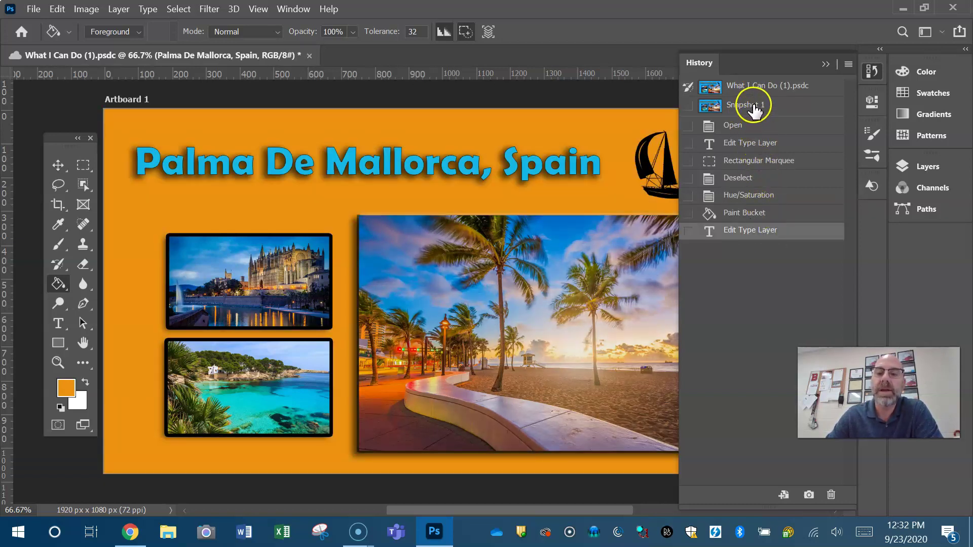
{"action": "left_click", "coordinate": [753, 108]}
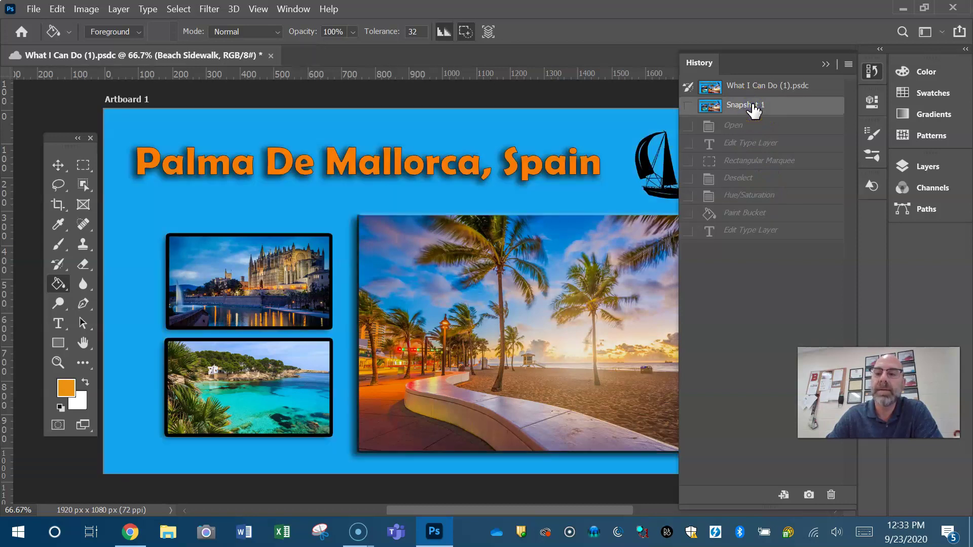
{"action": "left_click", "coordinate": [764, 230]}
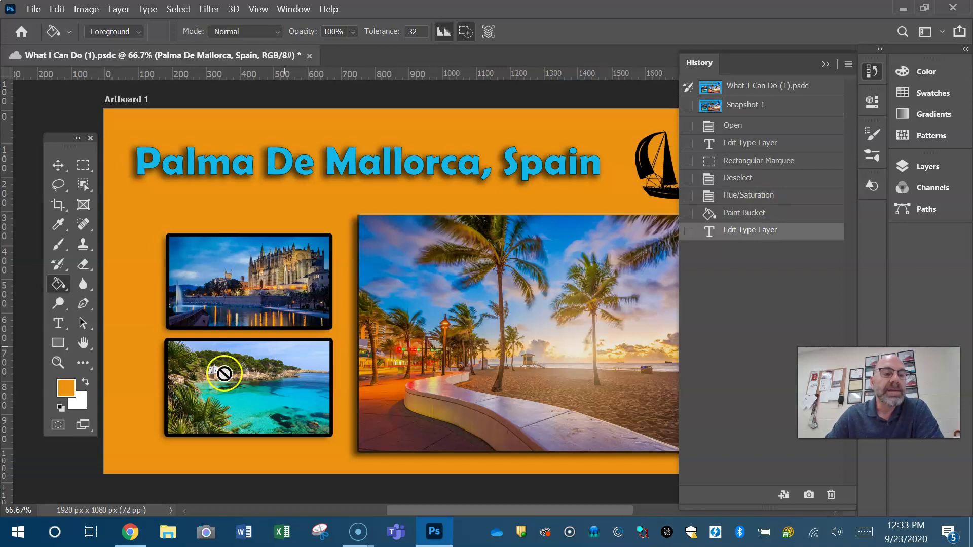
Switch from the Paint Bucket to the Gradient tool and back again
{"action": "right_click", "coordinate": [63, 286]}
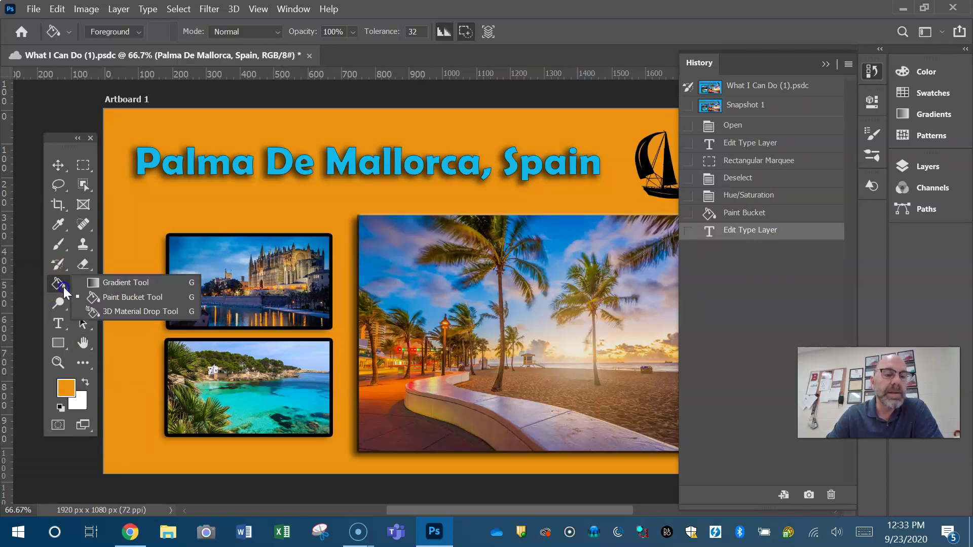
{"action": "left_click", "coordinate": [95, 280]}
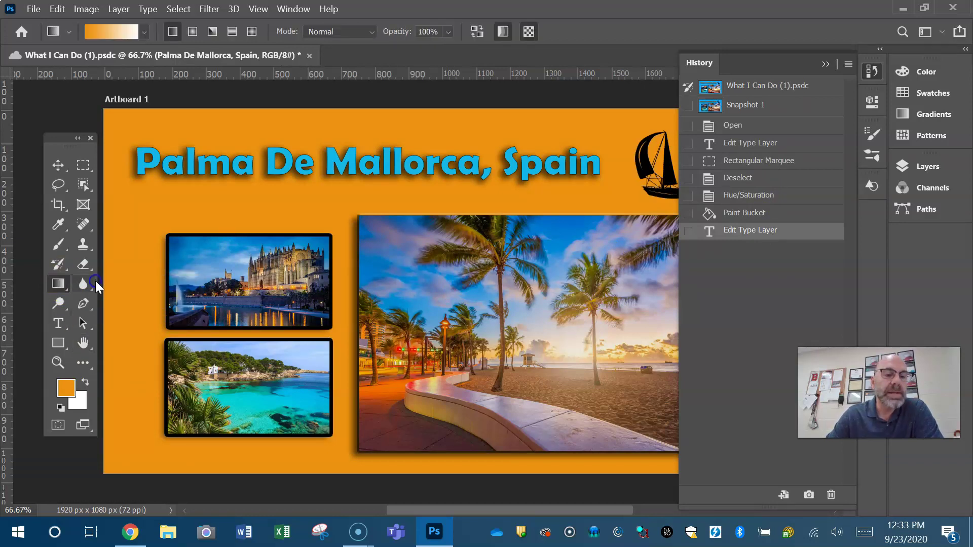
{"action": "right_click", "coordinate": [66, 288]}
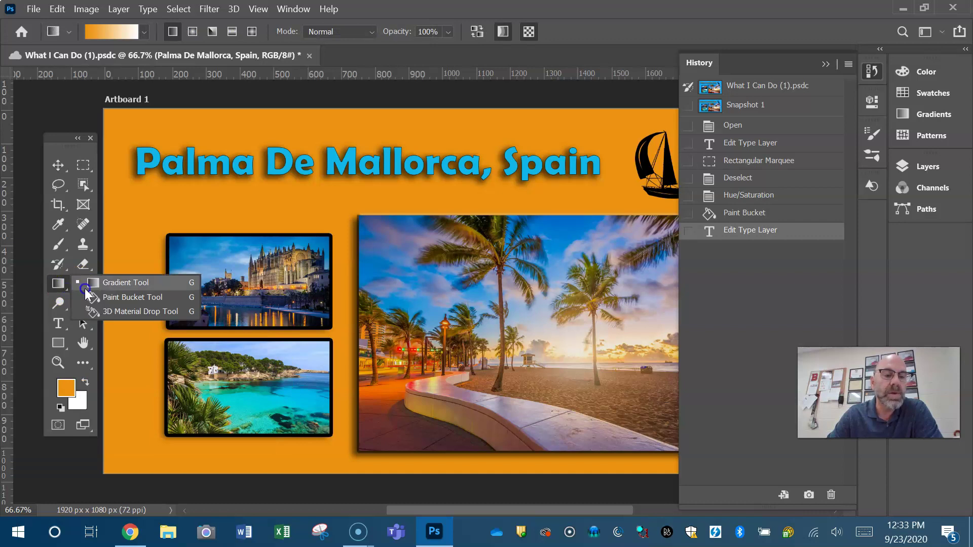
{"action": "left_click", "coordinate": [117, 296]}
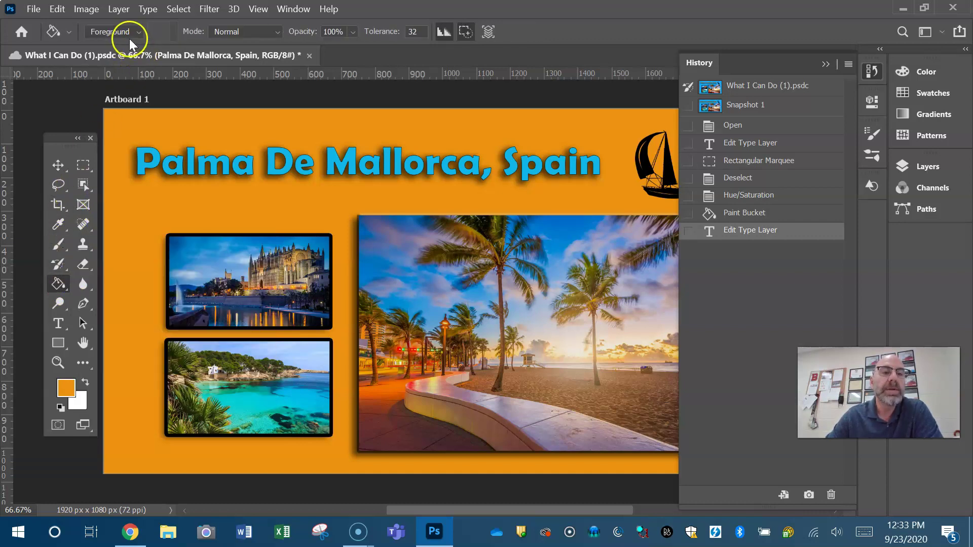
Save What I Can Do (1).psdc with Ctrl+S, then select the Lasso and Spot Healing Brush tools
{"action": "key", "text": "ctrl+s"}
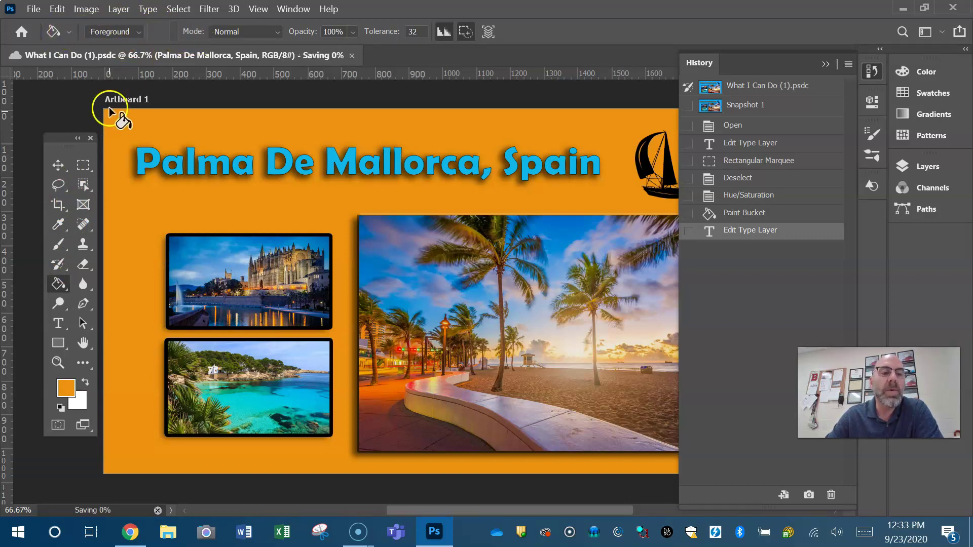
{"action": "left_click", "coordinate": [57, 184]}
{"action": "left_click", "coordinate": [83, 224]}
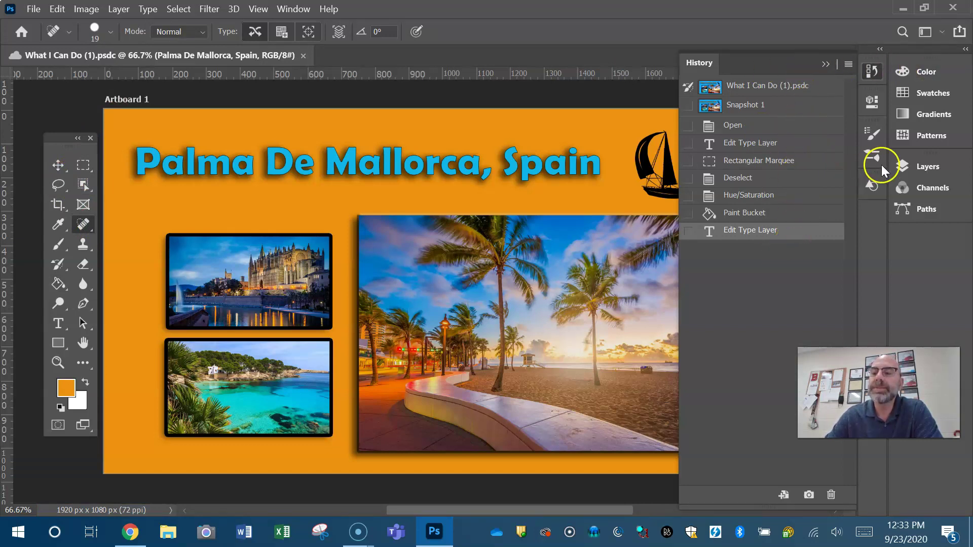
Show the Layers panel with the Church, Water, title and Beach layers and their effects, and select the Move tool
{"action": "left_click", "coordinate": [925, 165]}
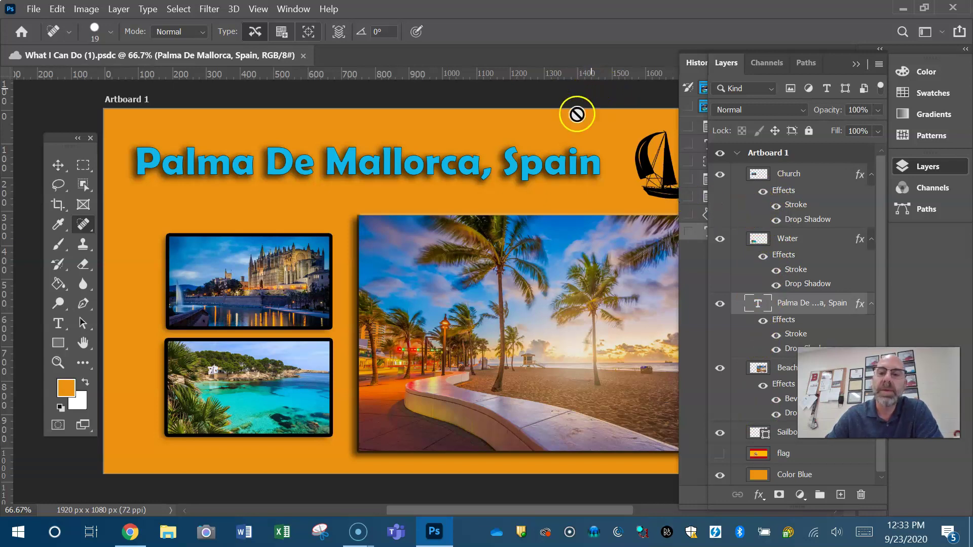
{"action": "left_click", "coordinate": [62, 169]}
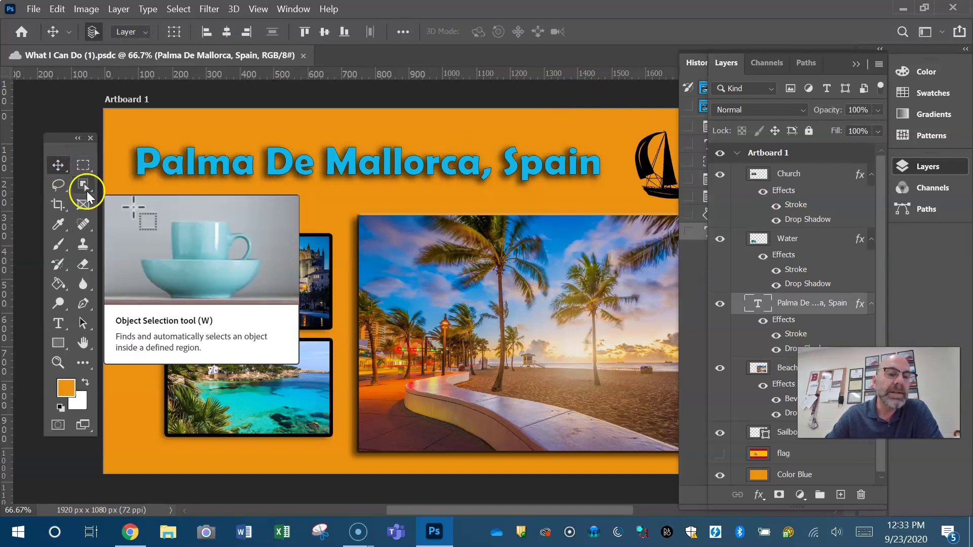
{"action": "left_click", "coordinate": [84, 167]}
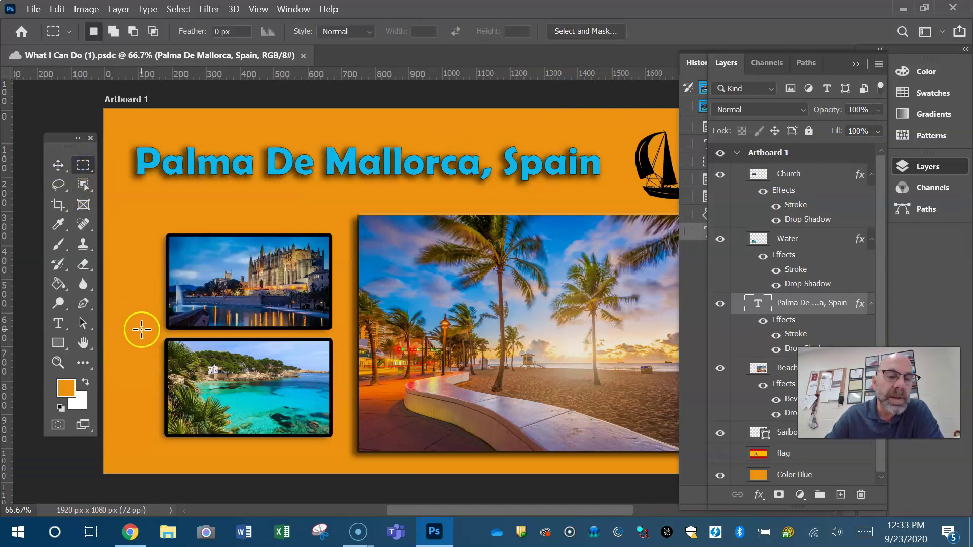
{"action": "left_click_drag", "start_coordinate": [147, 336], "coordinate": [141, 330]}
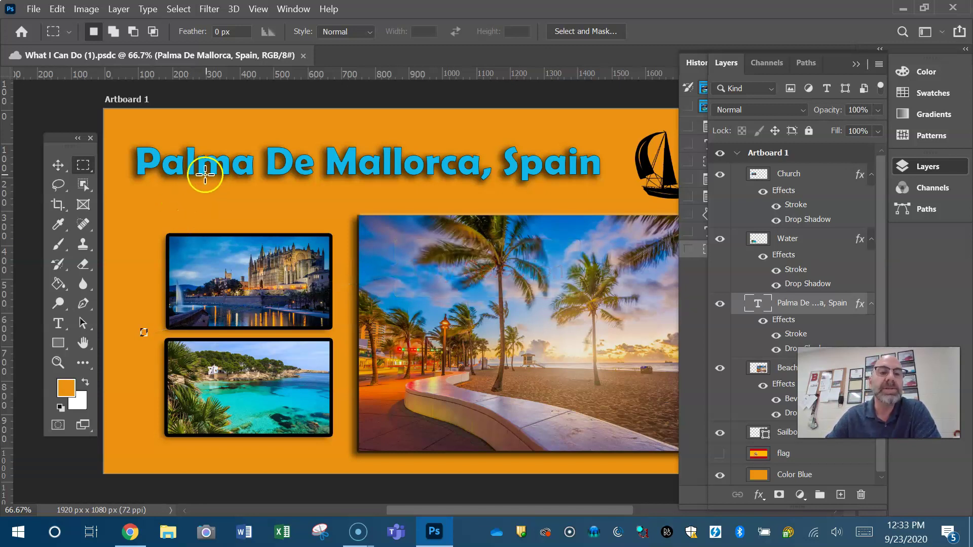
{"action": "left_click", "coordinate": [178, 9]}
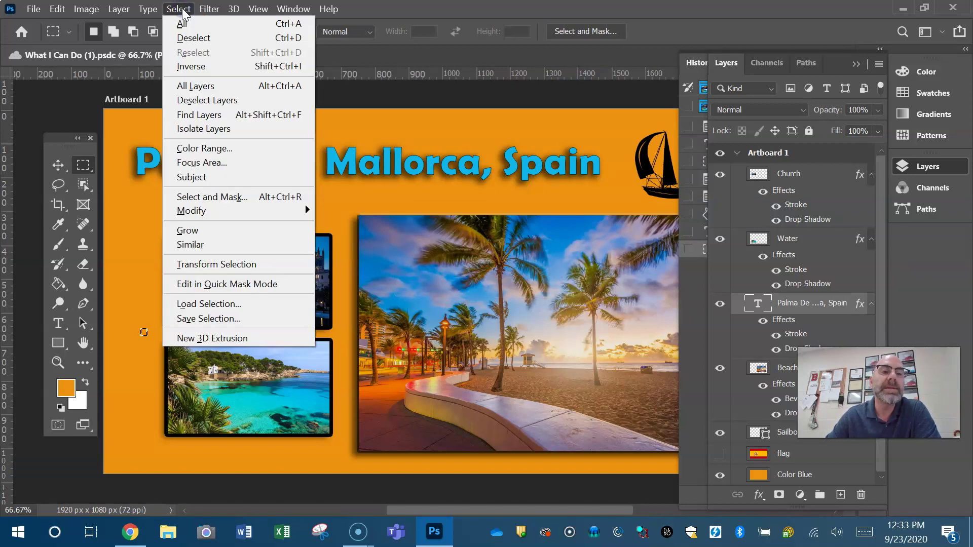
{"action": "left_click", "coordinate": [193, 37]}
{"action": "left_click_drag", "start_coordinate": [160, 202], "coordinate": [191, 216]}
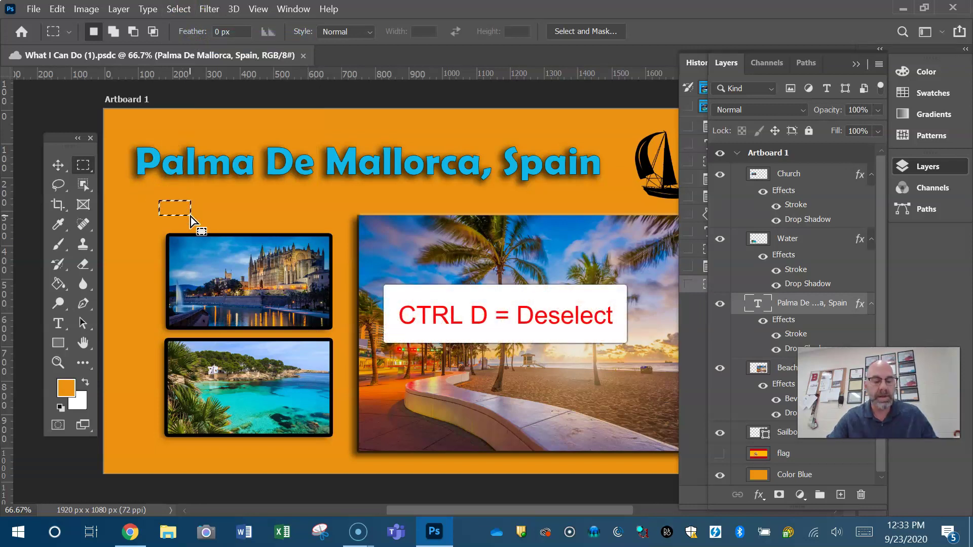
{"action": "key", "text": "ctrl+d"}
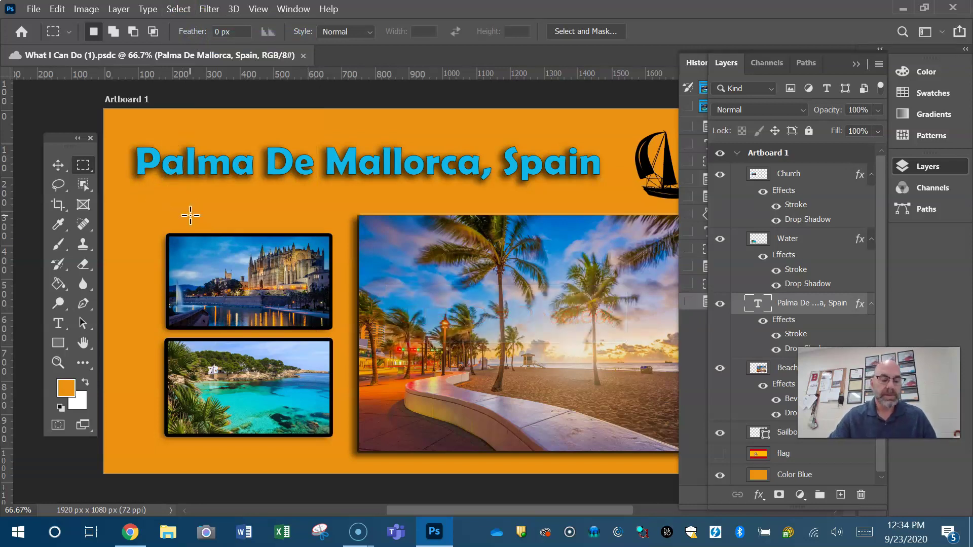
{"action": "key", "text": "ctrl+a"}
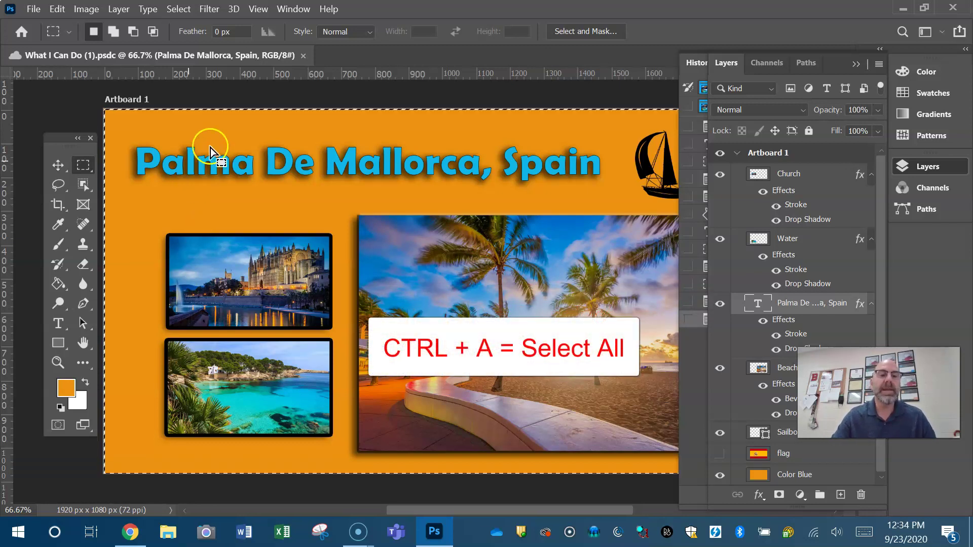
{"action": "left_click", "coordinate": [230, 129]}
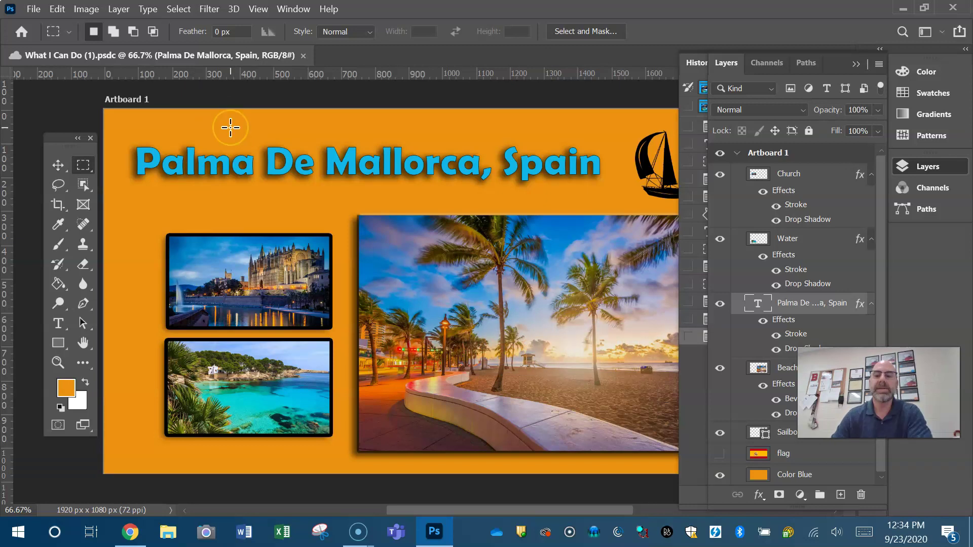